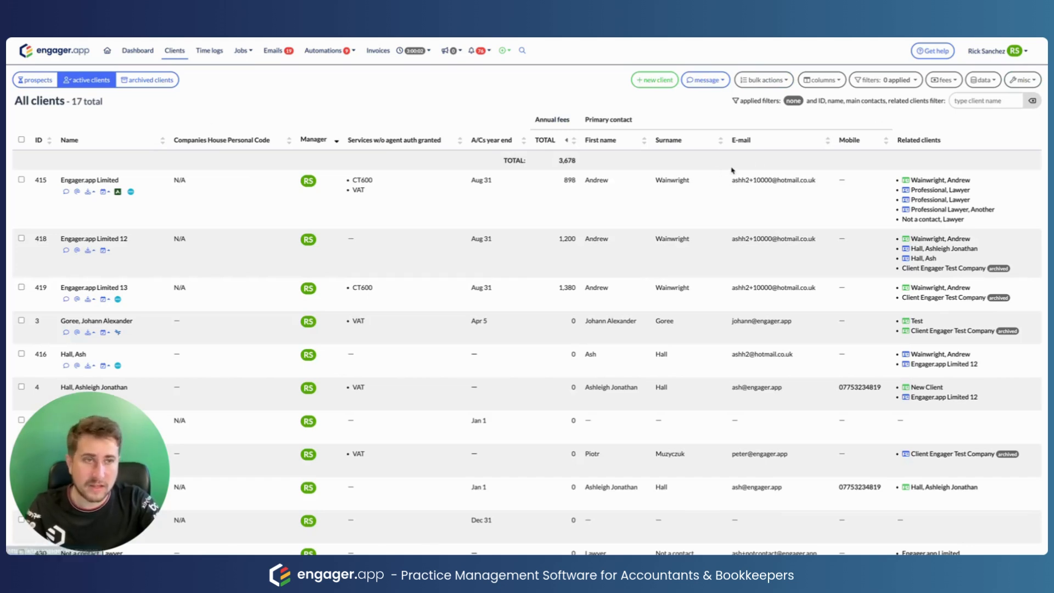
Step: Filter the client list for 'new client' and open the New Client record
{"action": "left_click", "coordinate": [999, 105]}
{"action": "type", "text": "new client"}
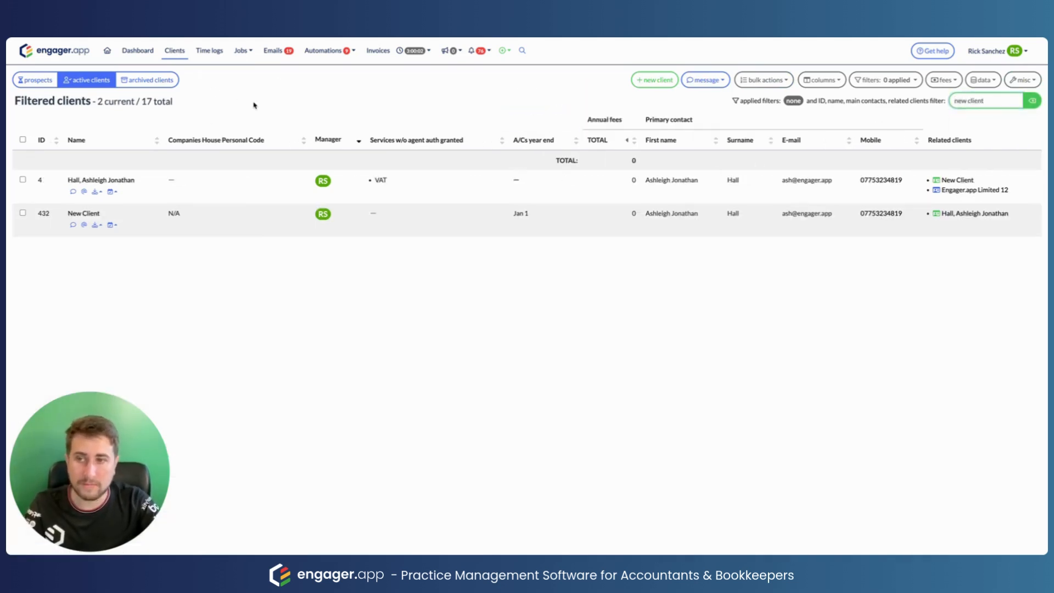
{"action": "left_click", "coordinate": [83, 215]}
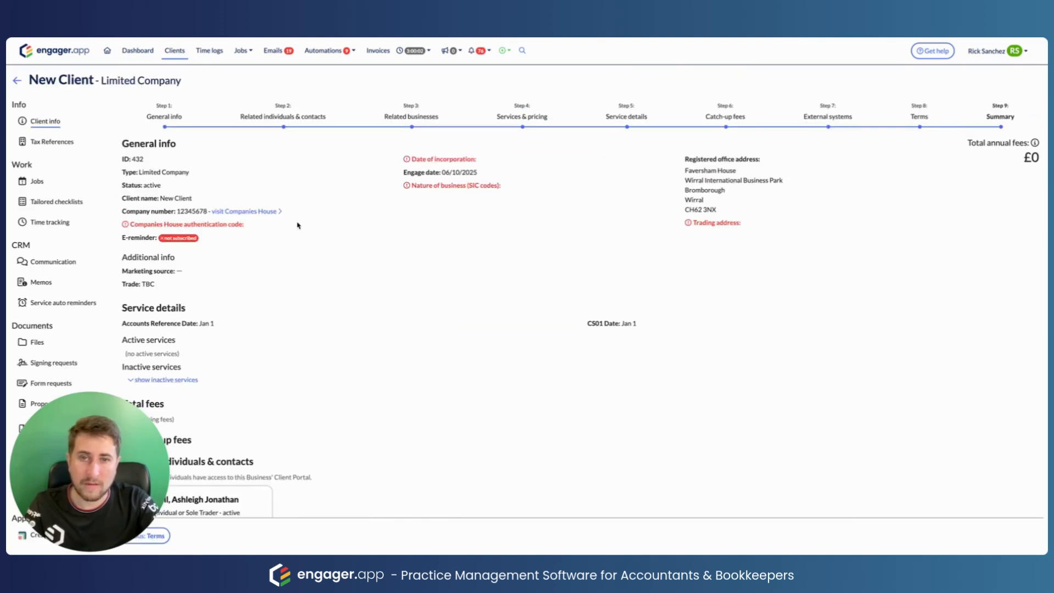
Step: In Services & pricing, enable CT600 with a £1,000 annual fee
{"action": "left_click", "coordinate": [526, 122]}
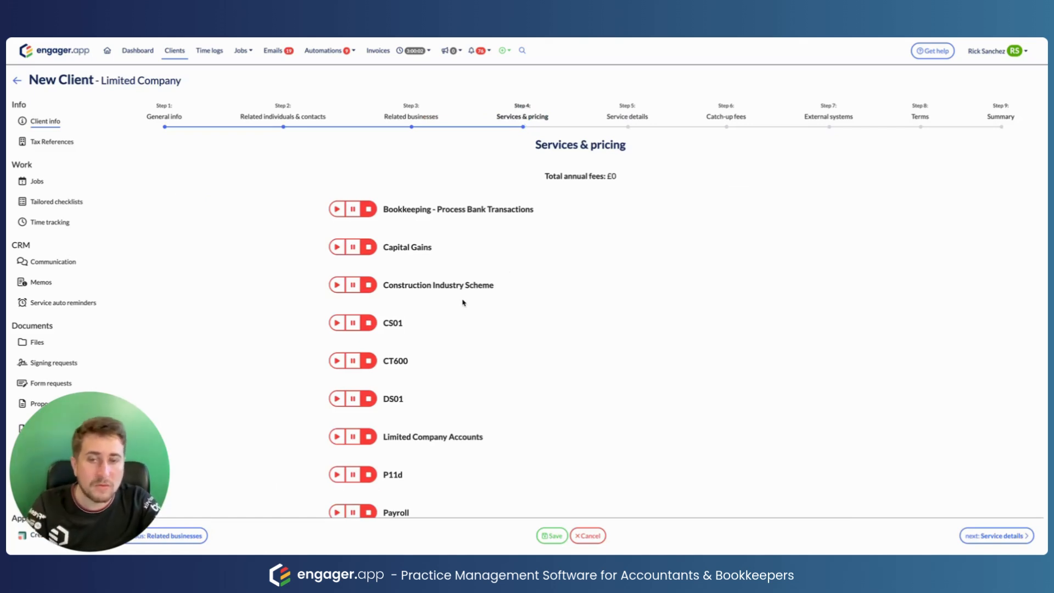
{"action": "scroll", "coordinate": [464, 302], "scroll_direction": "down", "scroll_amount": 1}
{"action": "left_click", "coordinate": [336, 314]}
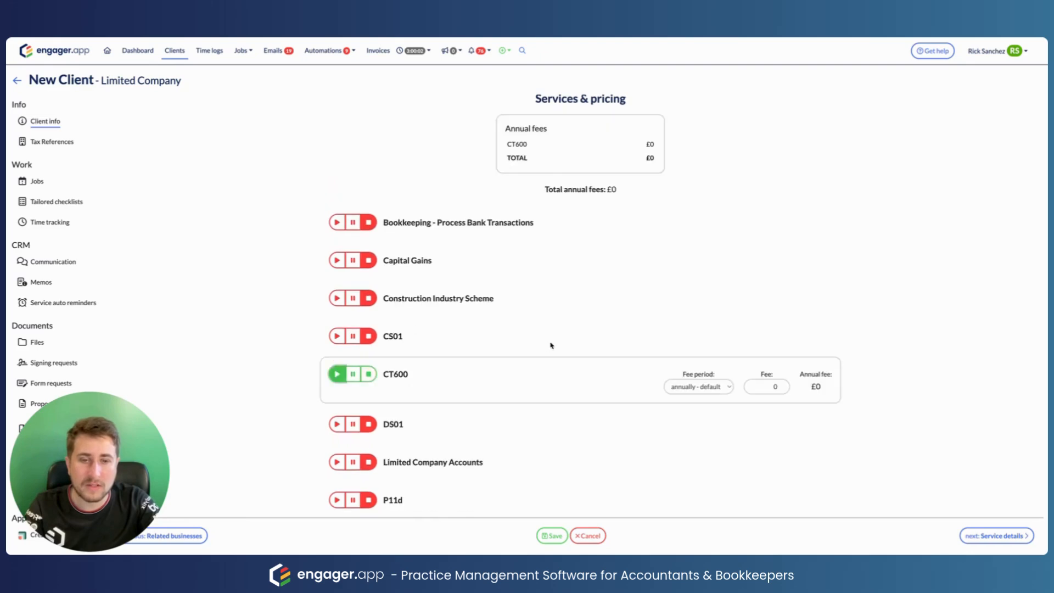
{"action": "scroll", "coordinate": [690, 291], "scroll_direction": "down", "scroll_amount": 3}
{"action": "left_click", "coordinate": [764, 250]}
{"action": "type", "text": "1"}
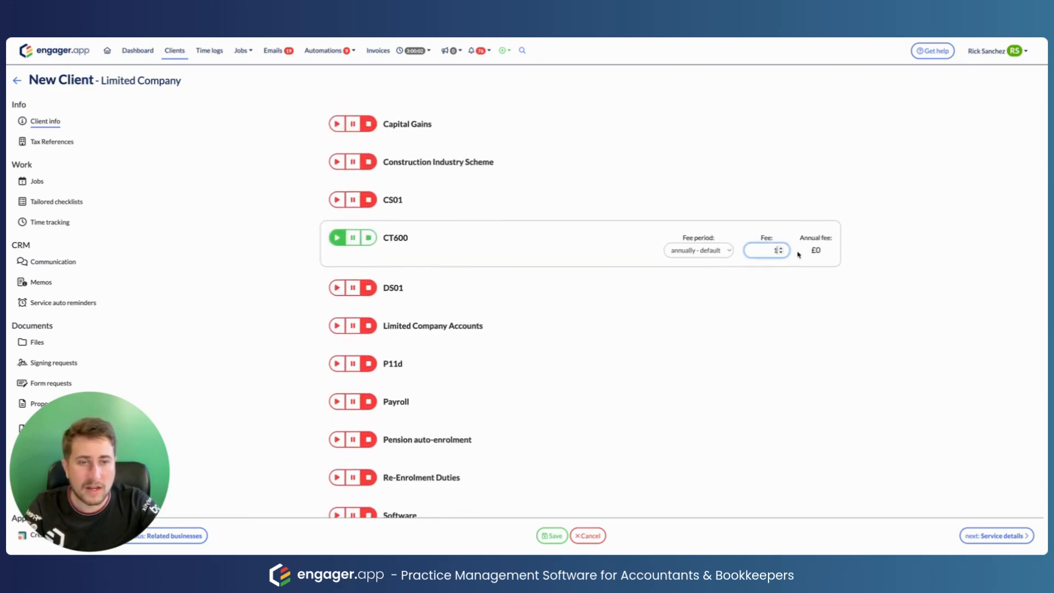
{"action": "type", "text": "5"}
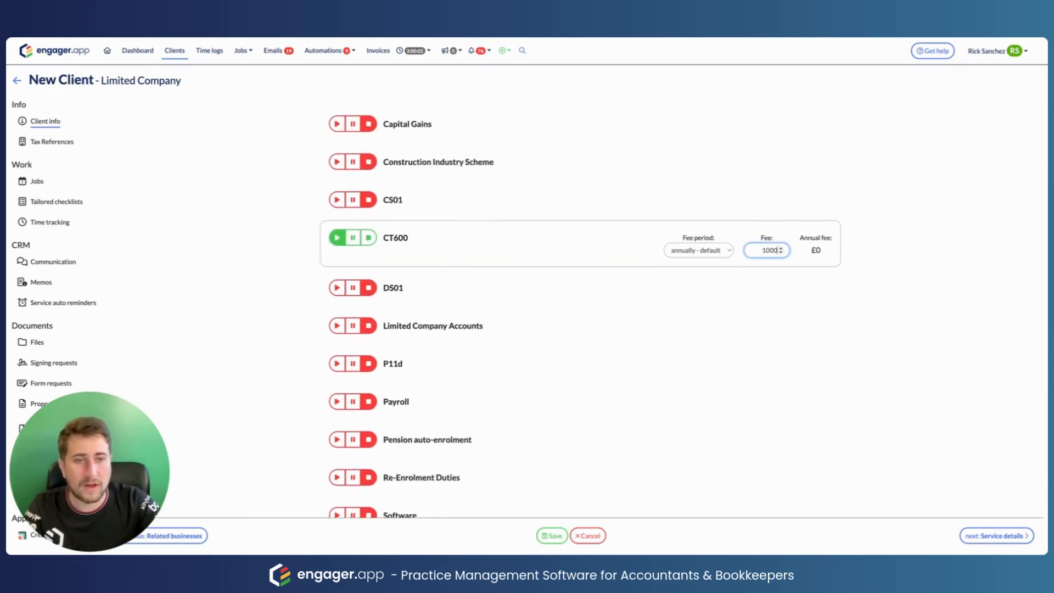
{"action": "left_click", "coordinate": [691, 338]}
Step: Enable Limited Company Accounts, billed monthly at £100
{"action": "left_click", "coordinate": [337, 326]}
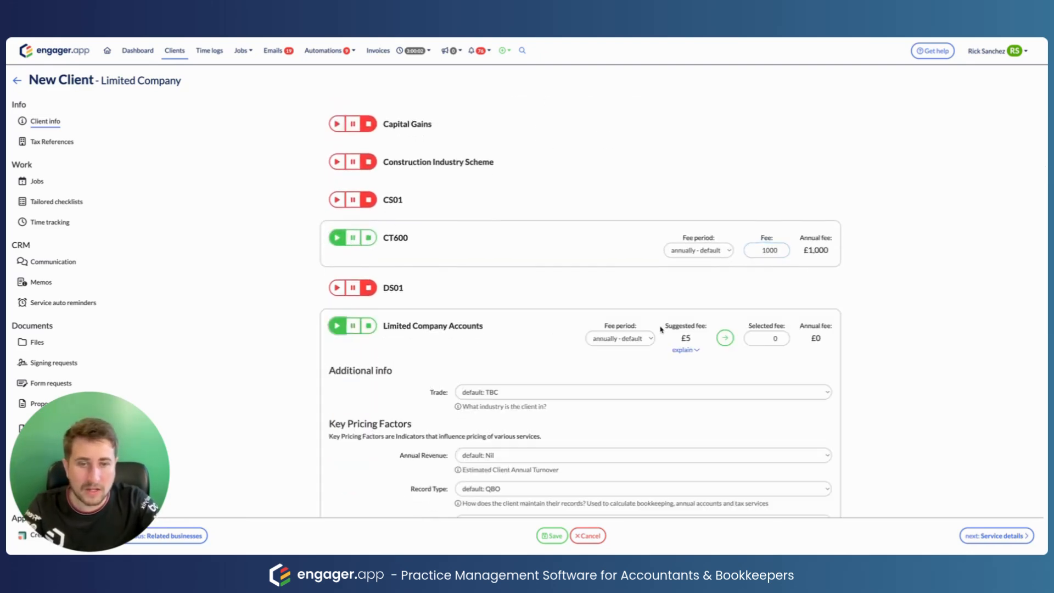
{"action": "left_click", "coordinate": [652, 338]}
{"action": "left_click", "coordinate": [634, 361]}
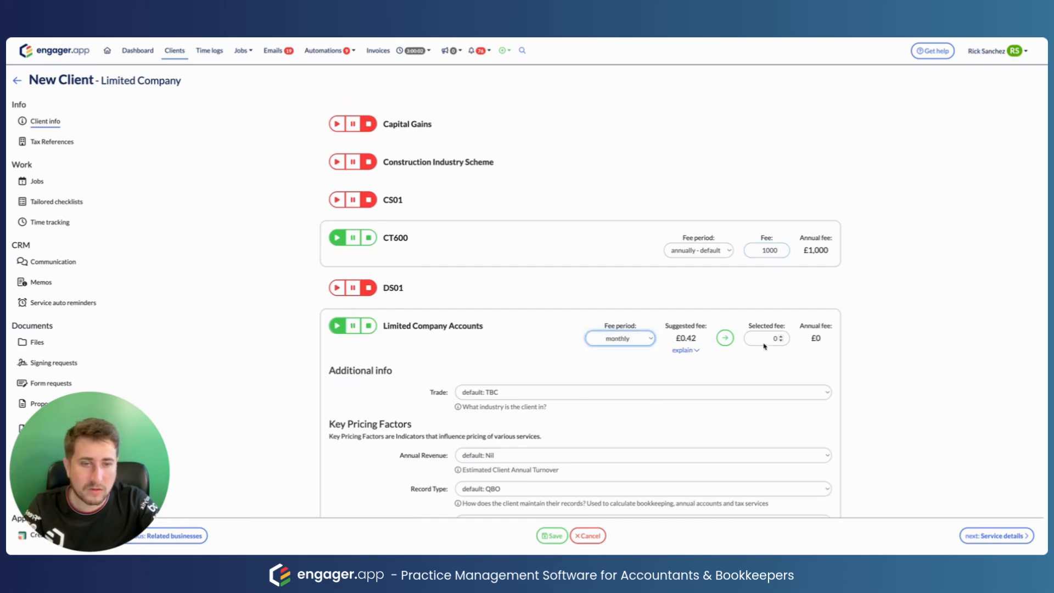
{"action": "left_click", "coordinate": [769, 338]}
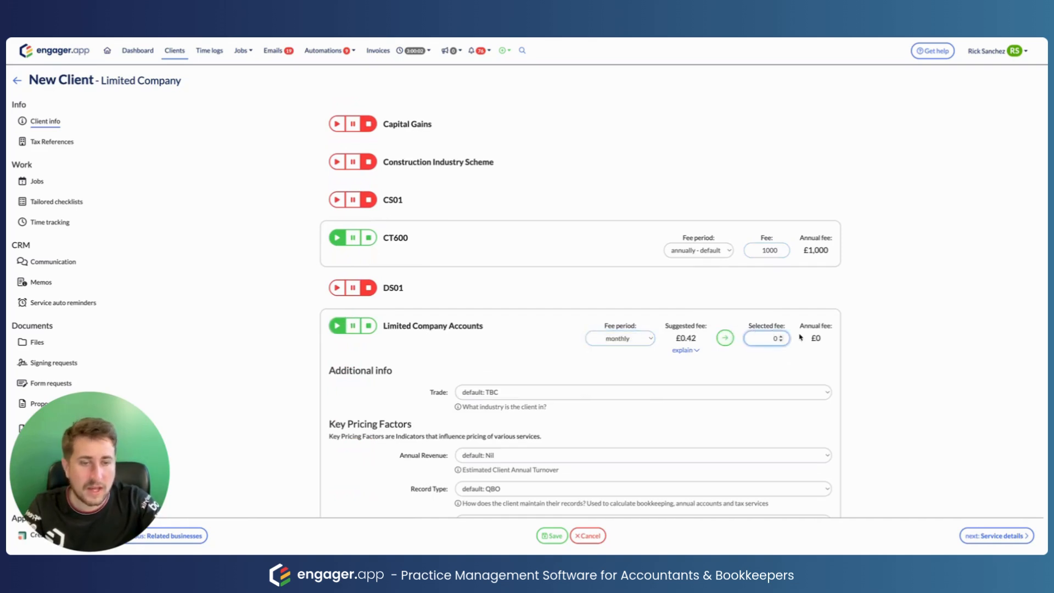
{"action": "key", "text": "BackSpace"}
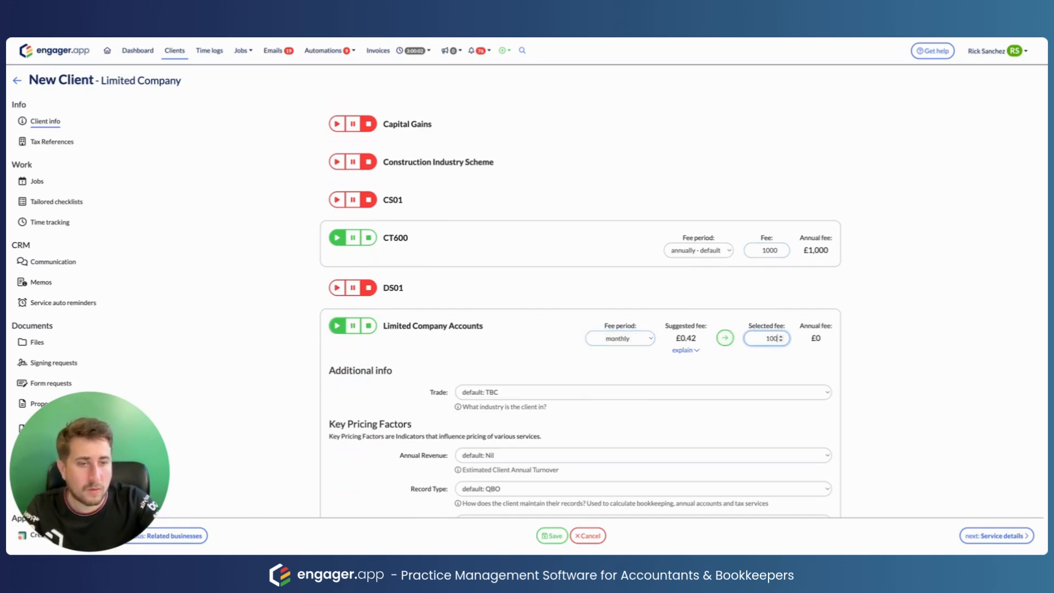
{"action": "scroll", "coordinate": [753, 376], "scroll_direction": "down", "scroll_amount": 9}
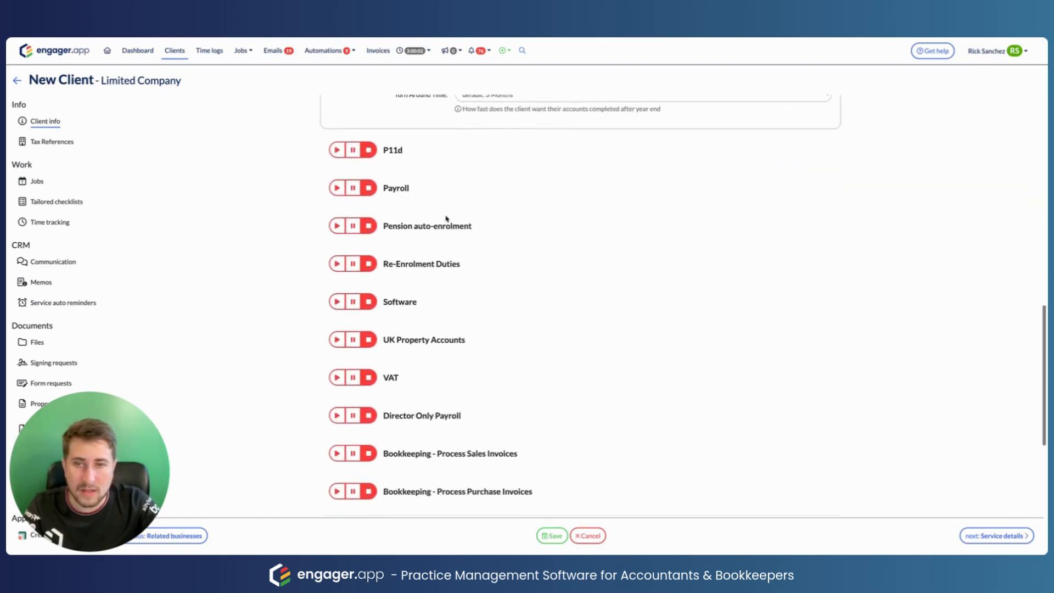
Step: Enable Payroll billed monthly at £25
{"action": "left_click", "coordinate": [336, 188]}
{"action": "left_click", "coordinate": [619, 201]}
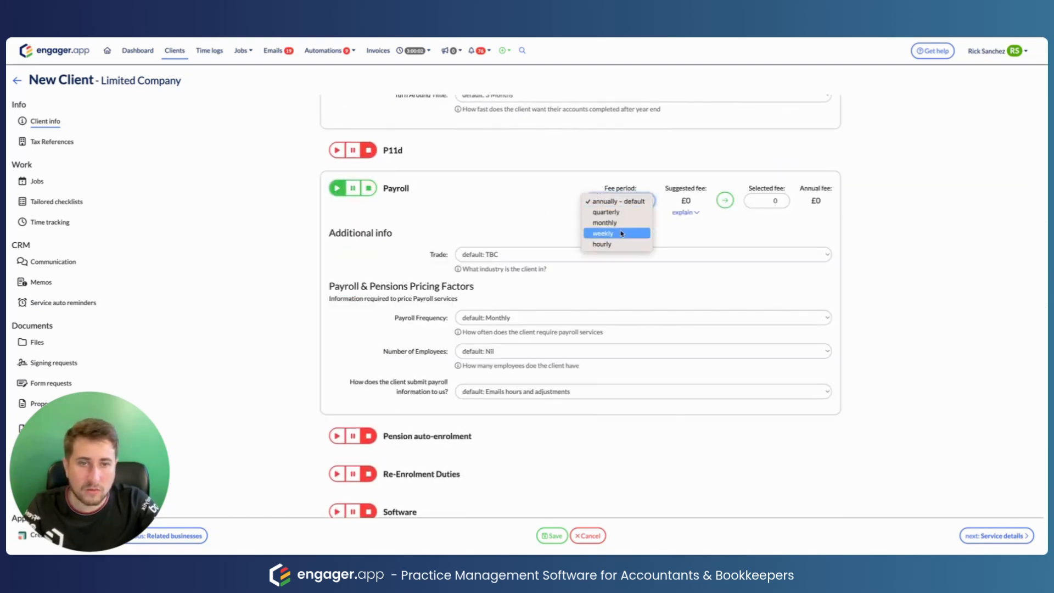
{"action": "left_click", "coordinate": [604, 222]}
{"action": "left_click", "coordinate": [784, 202]}
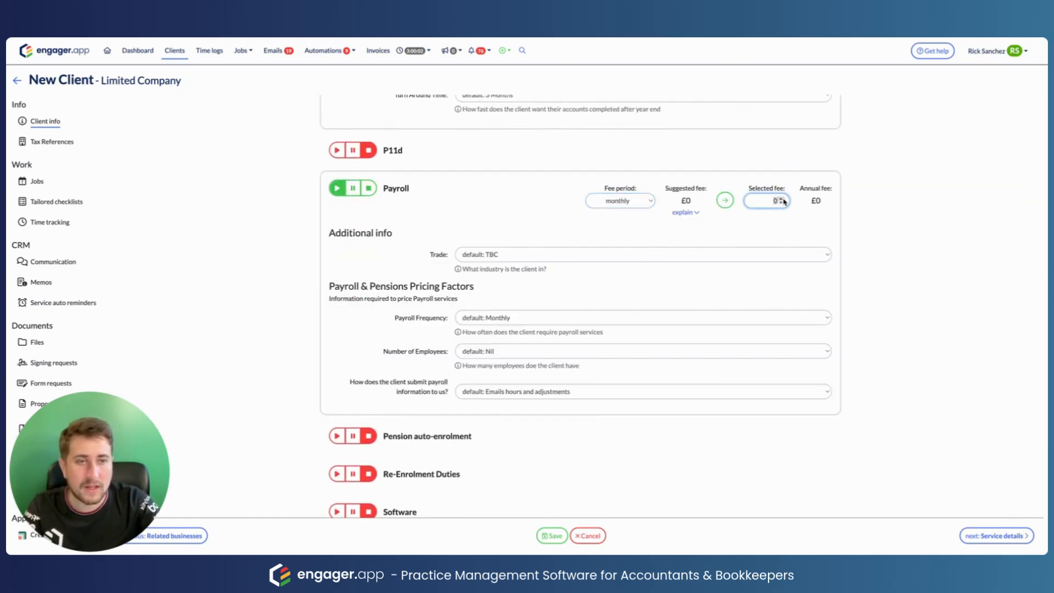
{"action": "type", "text": "25"}
{"action": "left_click", "coordinate": [852, 236]}
Step: Enable VAT billed quarterly at £200
{"action": "scroll", "coordinate": [699, 277], "scroll_direction": "down", "scroll_amount": 5}
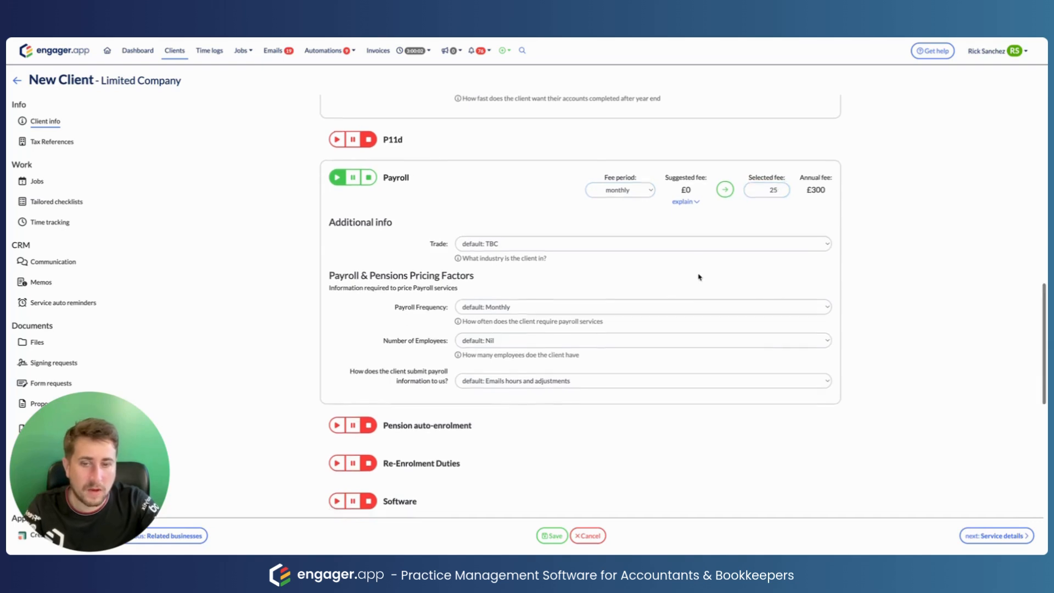
{"action": "left_click", "coordinate": [337, 303]}
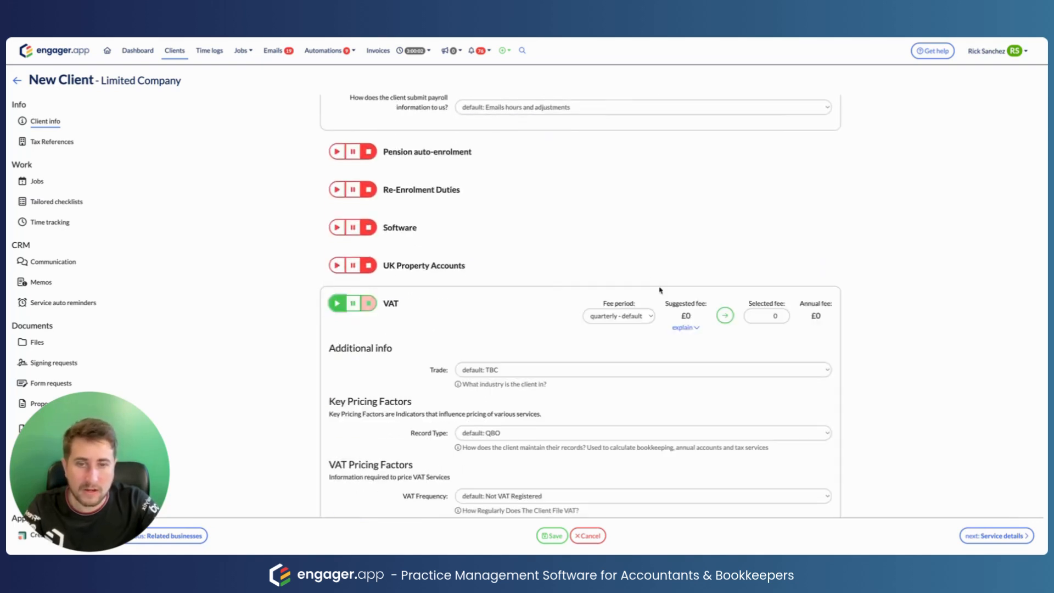
{"action": "left_click", "coordinate": [628, 317]}
{"action": "left_click", "coordinate": [629, 321]}
{"action": "left_click", "coordinate": [777, 316]}
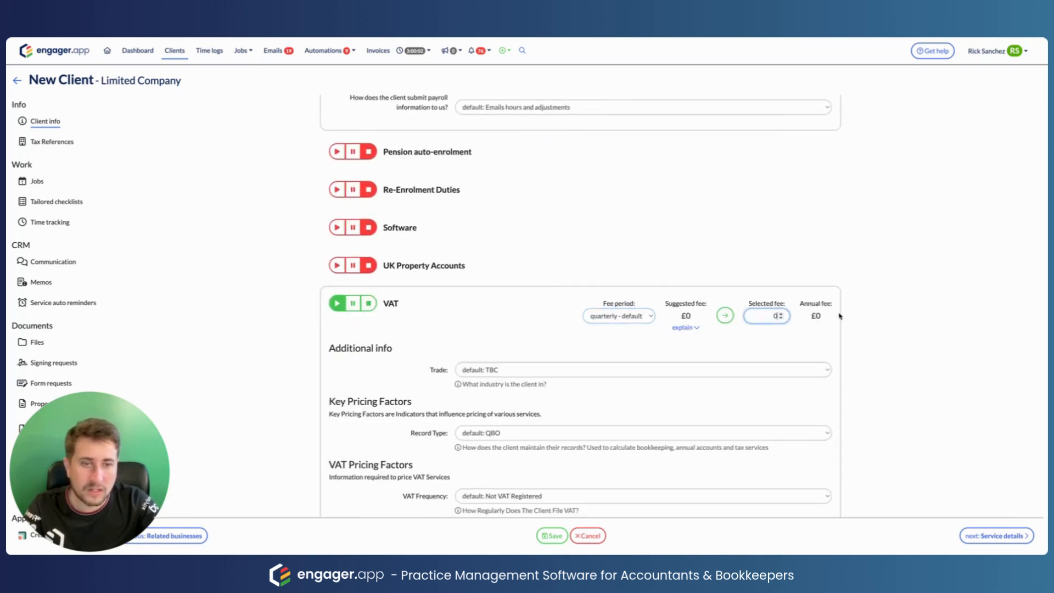
{"action": "type", "text": "200"}
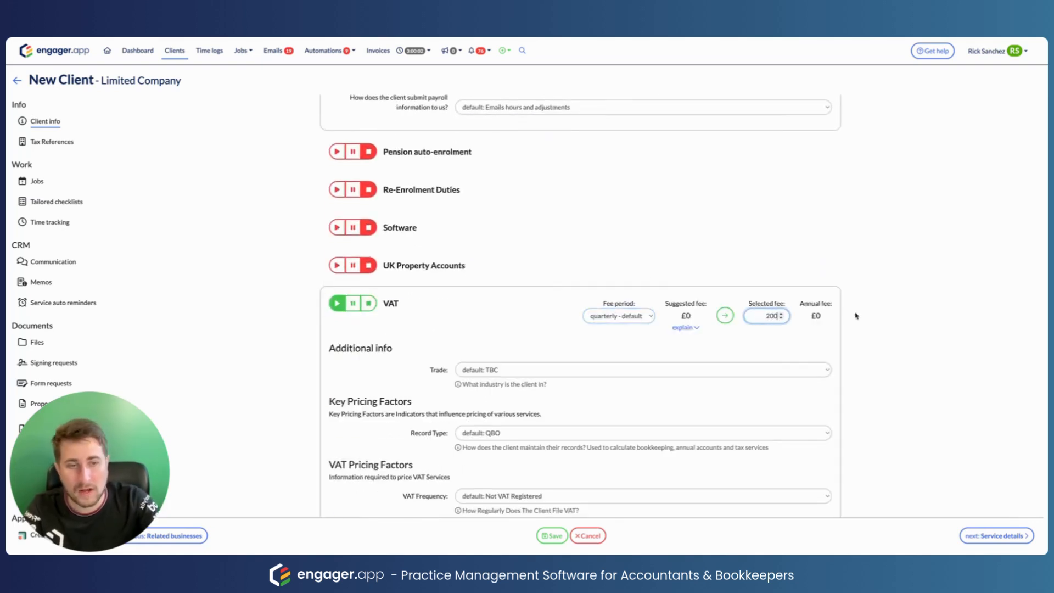
{"action": "left_click", "coordinate": [748, 360]}
{"action": "scroll", "coordinate": [723, 397], "scroll_direction": "down", "scroll_amount": 7}
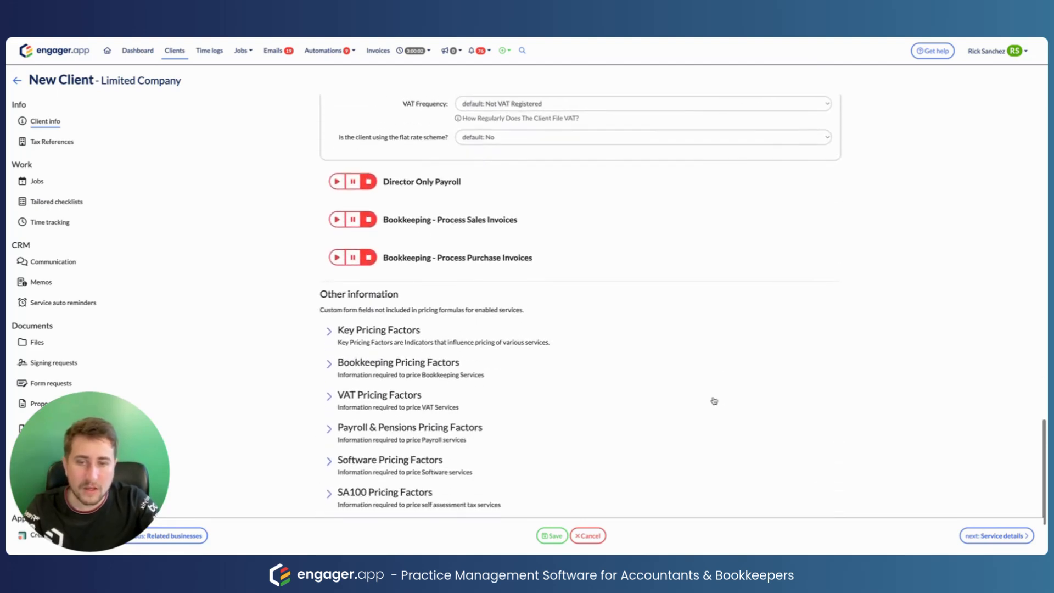
{"action": "scroll", "coordinate": [714, 401], "scroll_direction": "up", "scroll_amount": 15}
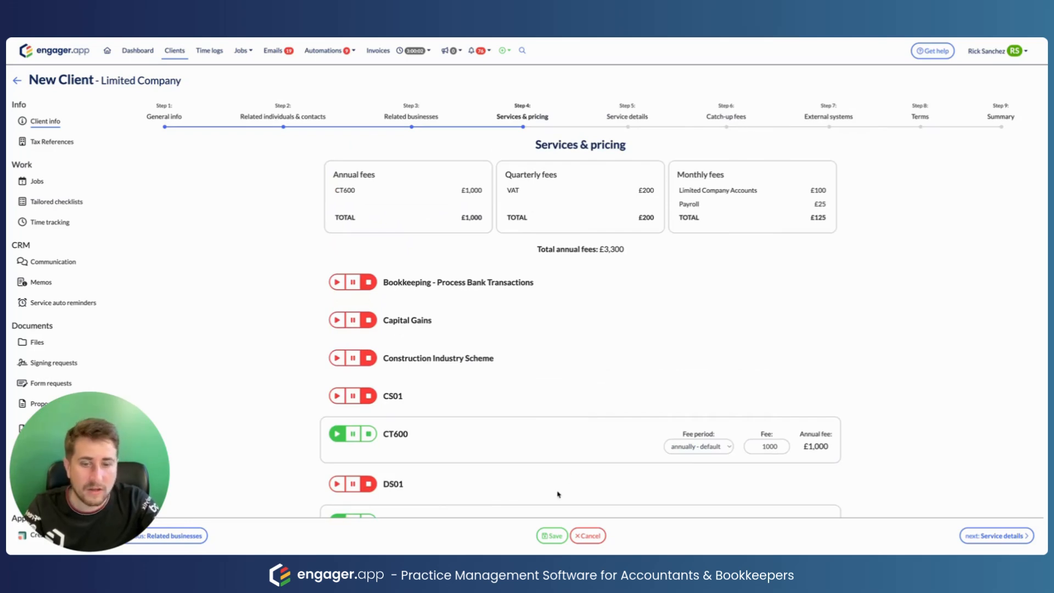
Step: Save the service changes despite the incomplete-data warning and show the Proposal, LoE & LoD area
{"action": "left_click", "coordinate": [557, 537]}
{"action": "left_click", "coordinate": [627, 347]}
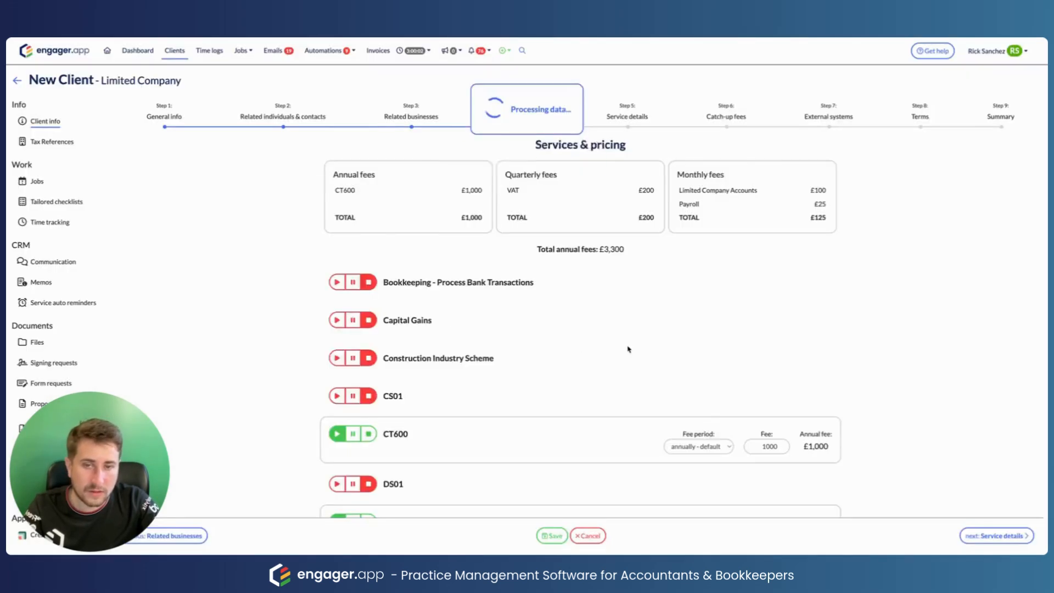
{"action": "scroll", "coordinate": [66, 339], "scroll_direction": "down", "scroll_amount": 1}
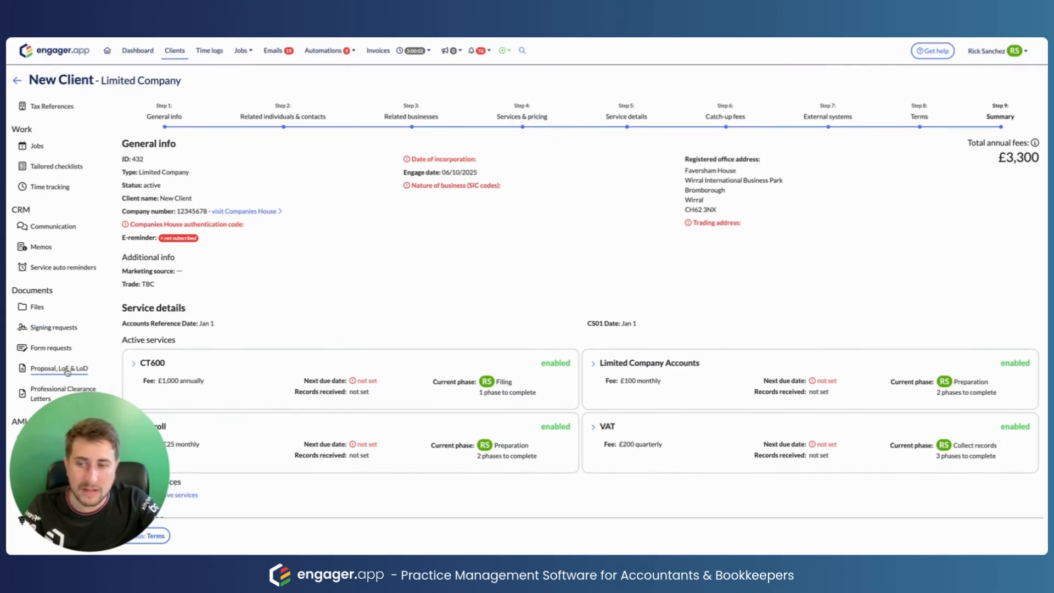
{"action": "left_click", "coordinate": [68, 371]}
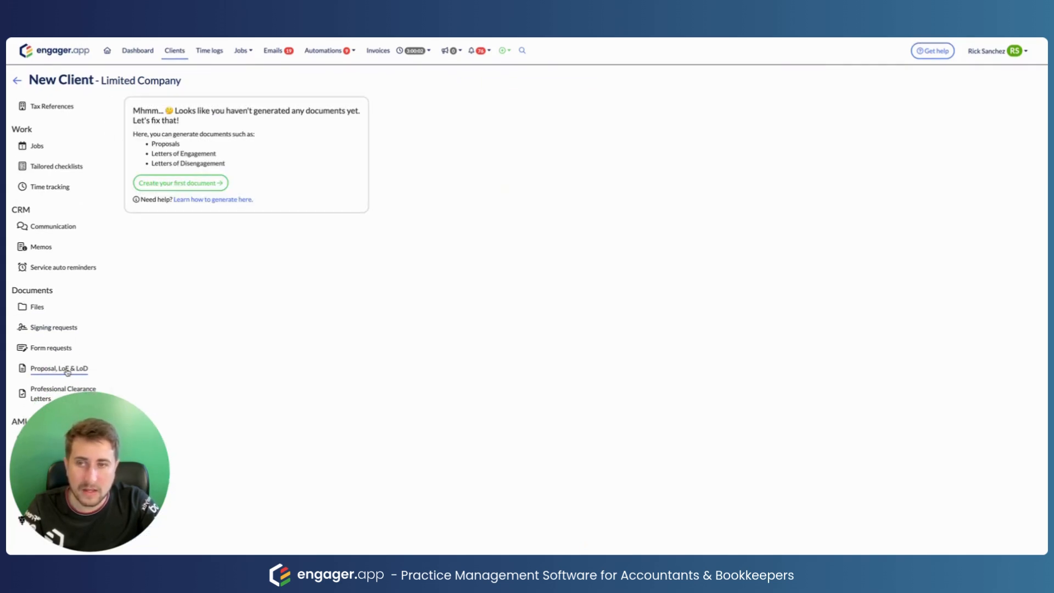
Step: Create the first document as a Proposal with separate Letters of Engagement using customised contents
{"action": "left_click", "coordinate": [170, 184]}
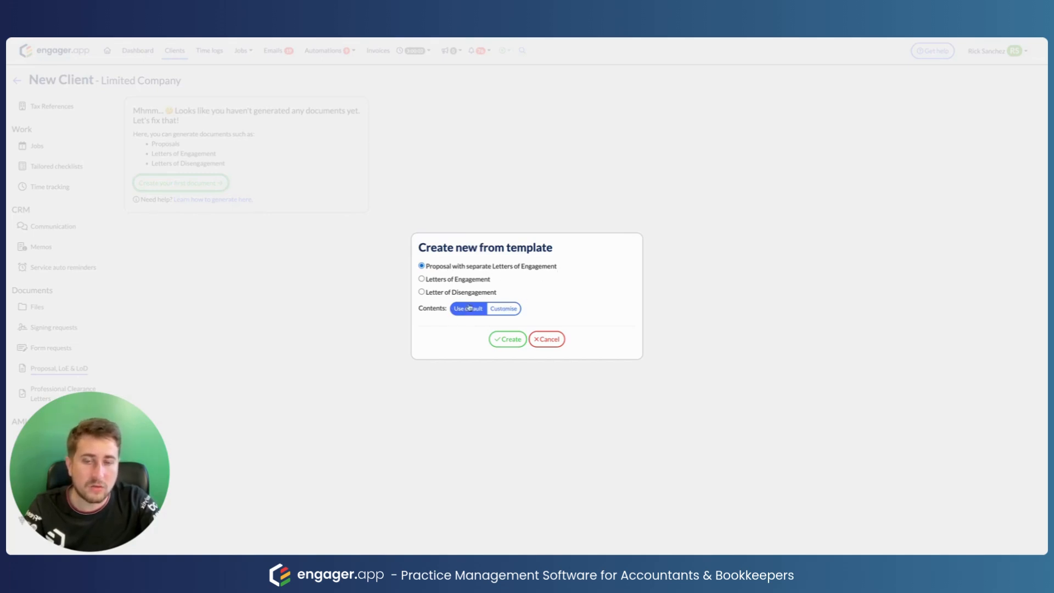
{"action": "left_click", "coordinate": [491, 311]}
{"action": "left_click", "coordinate": [472, 313]}
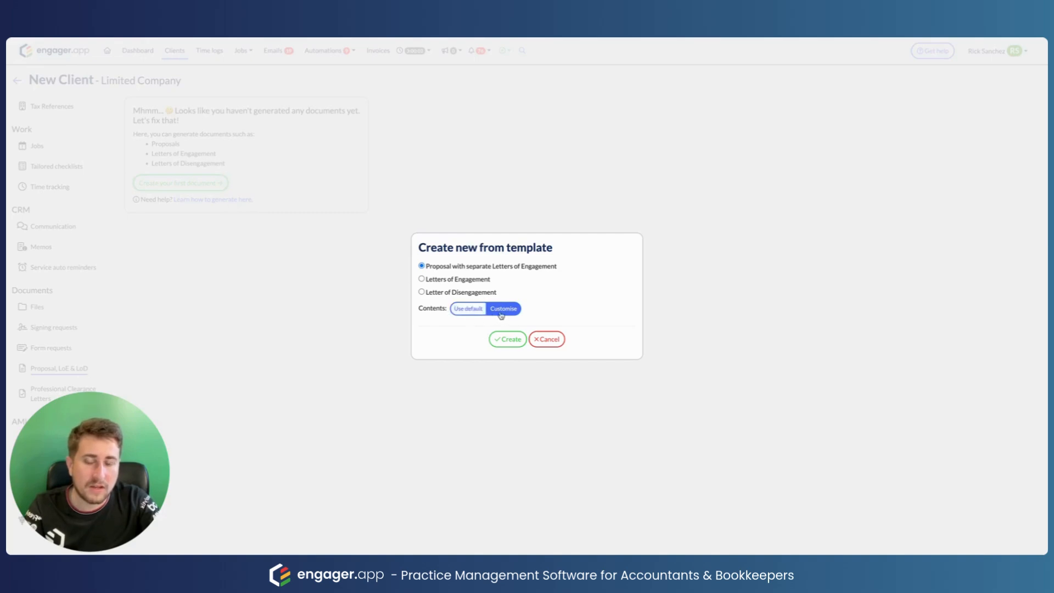
{"action": "left_click", "coordinate": [500, 343]}
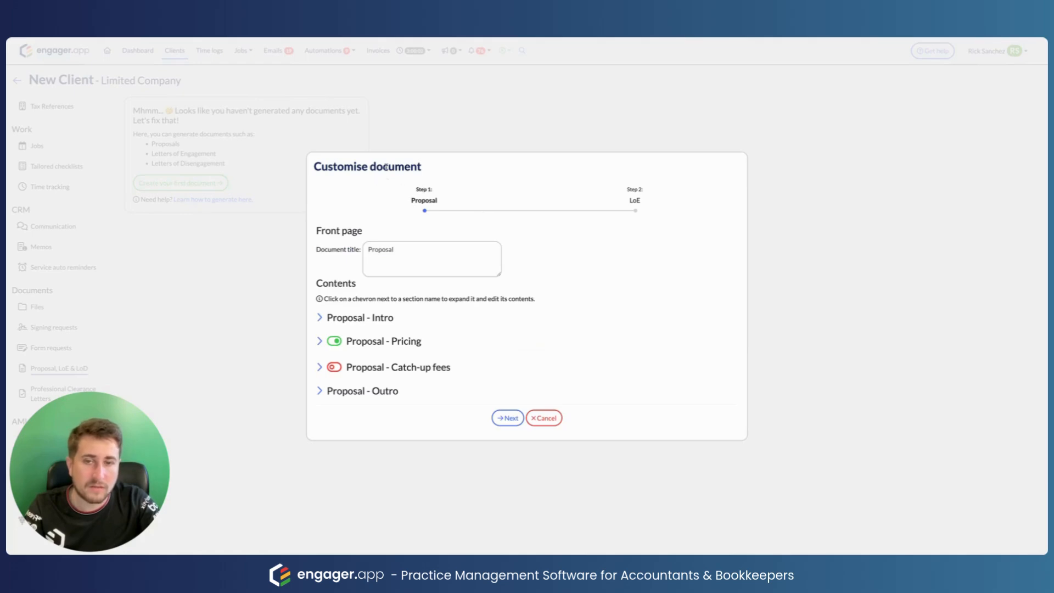
Step: Expand and review the Intro, Pricing, Catch-up fees and Outro sections, then continue to LoE
{"action": "left_click", "coordinate": [320, 317]}
{"action": "scroll", "coordinate": [443, 342], "scroll_direction": "down", "scroll_amount": 3}
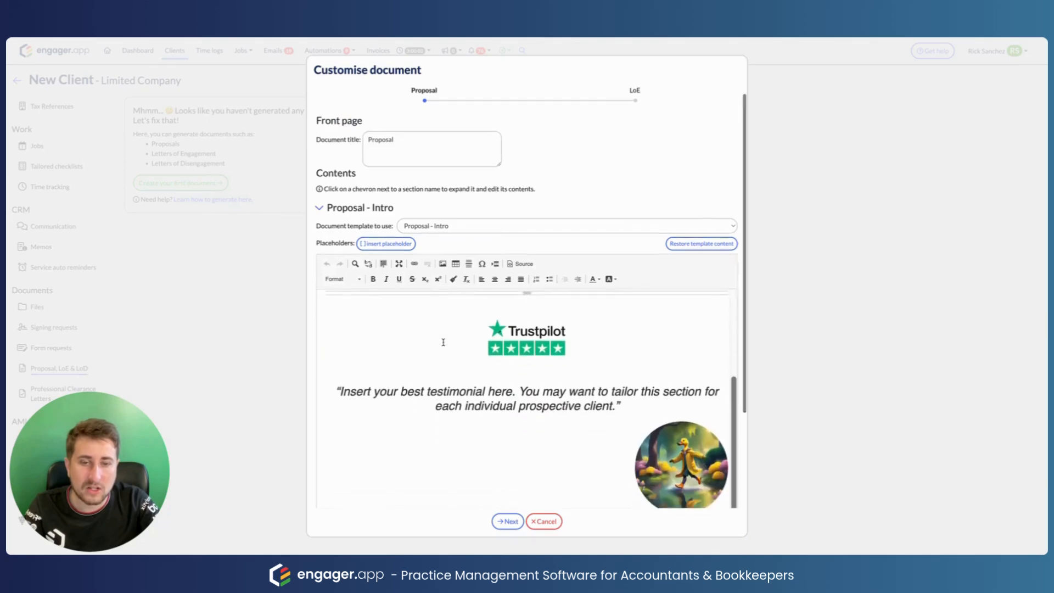
{"action": "scroll", "coordinate": [443, 343], "scroll_direction": "down", "scroll_amount": 3}
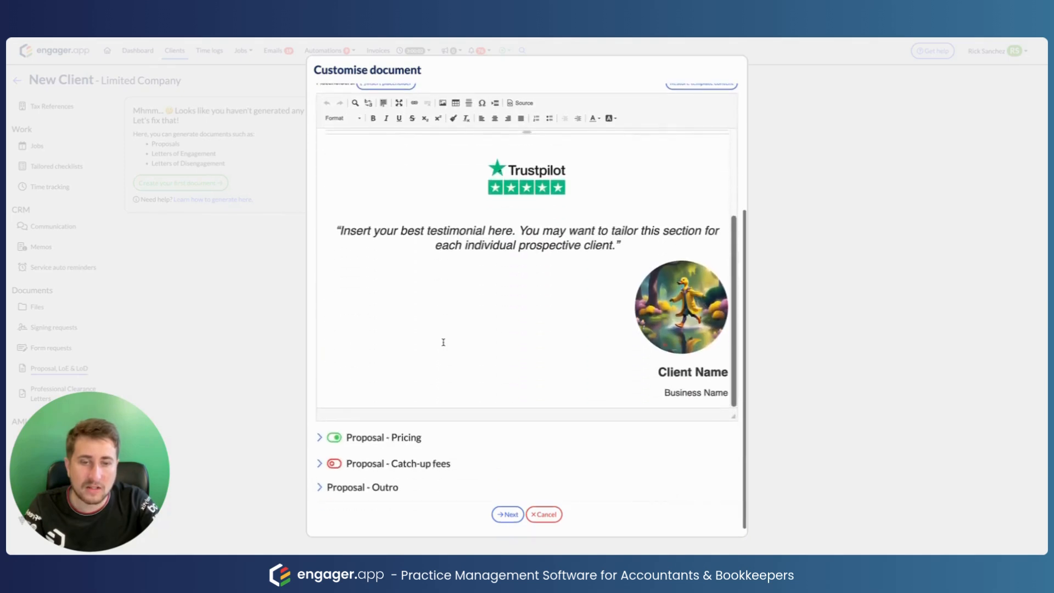
{"action": "left_click", "coordinate": [318, 440]}
{"action": "scroll", "coordinate": [412, 432], "scroll_direction": "down", "scroll_amount": 5}
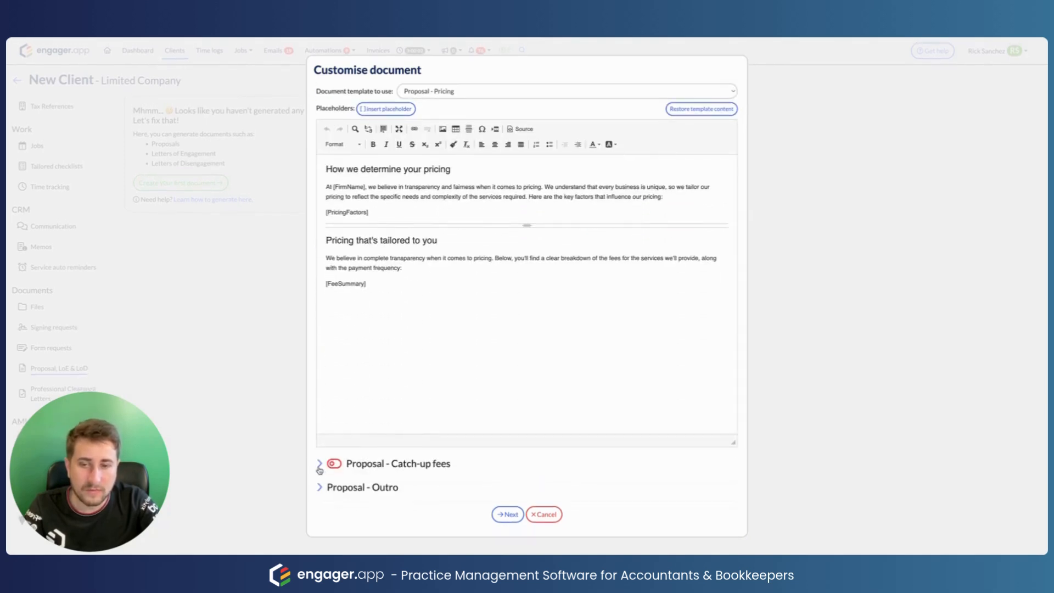
{"action": "left_click", "coordinate": [319, 465]}
{"action": "scroll", "coordinate": [398, 469], "scroll_direction": "down", "scroll_amount": 3}
{"action": "left_click", "coordinate": [319, 488]}
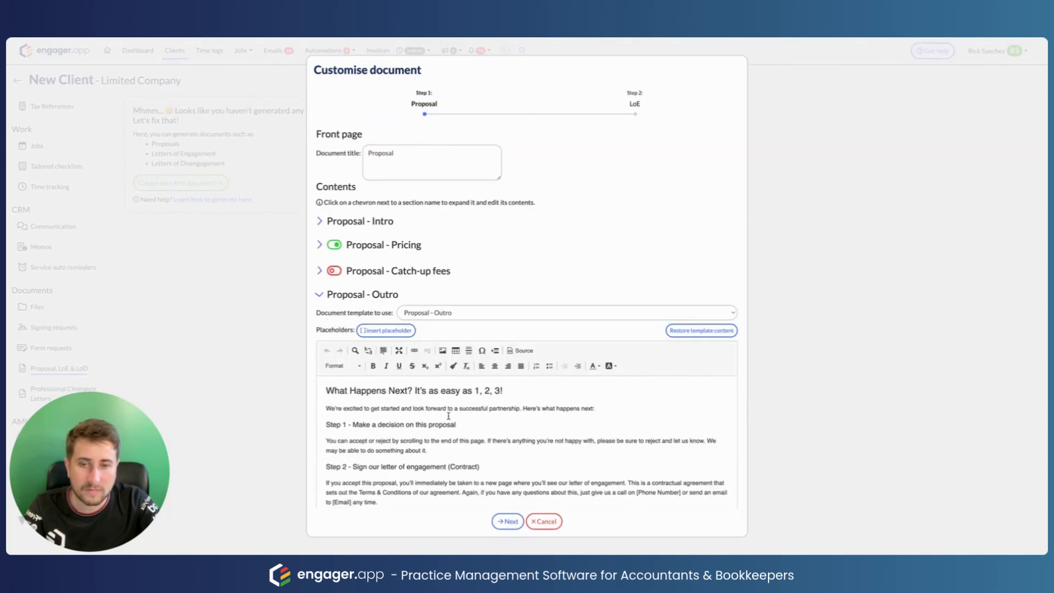
{"action": "scroll", "coordinate": [448, 416], "scroll_direction": "down", "scroll_amount": 5}
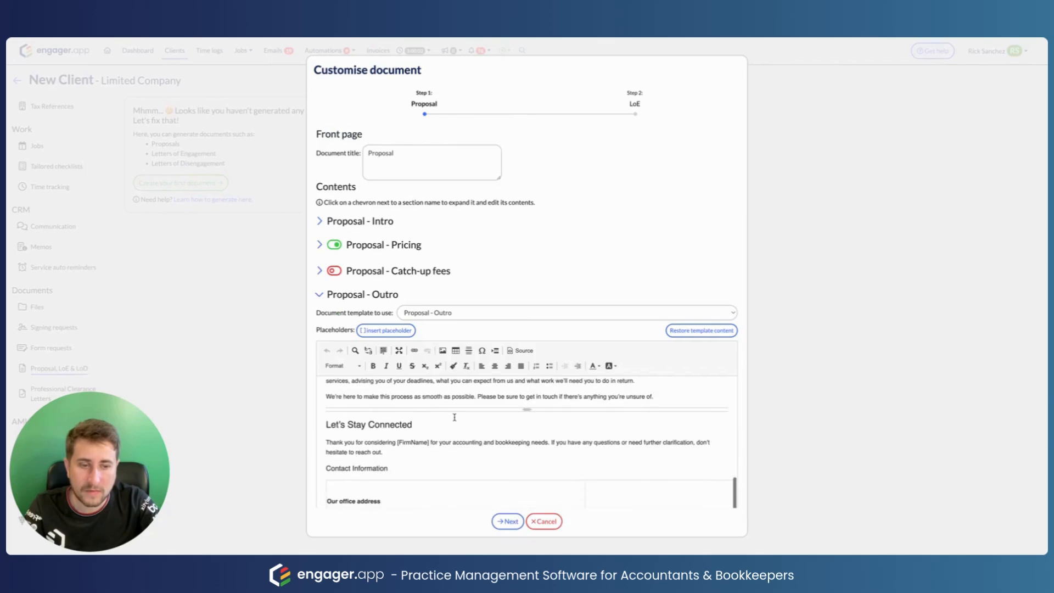
{"action": "left_click", "coordinate": [508, 521]}
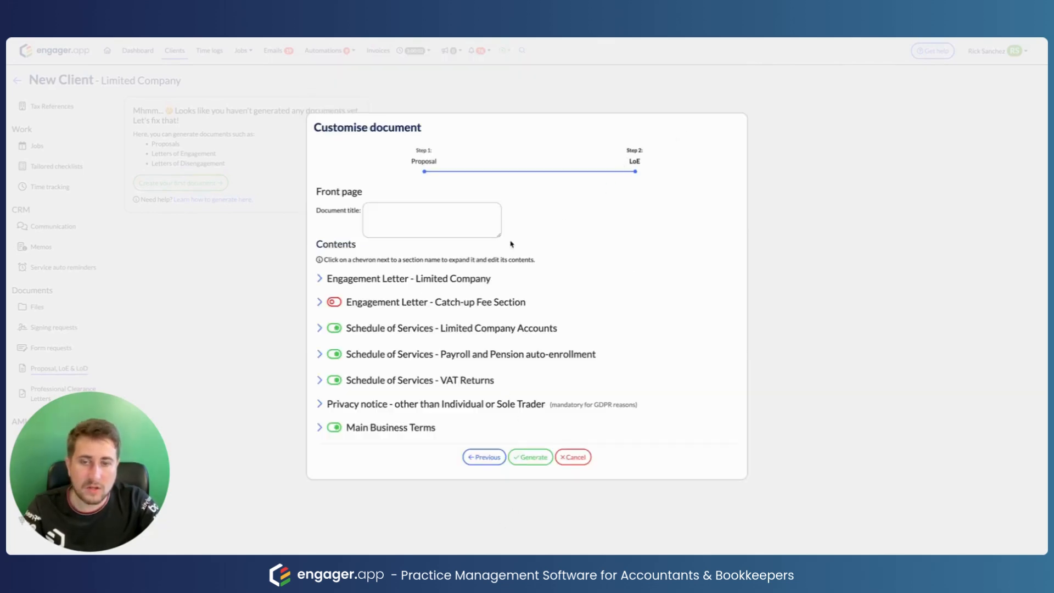
Step: Review the Limited Company engagement letter and Payroll and Pension sections, then generate the documents
{"action": "left_click", "coordinate": [318, 278]}
{"action": "scroll", "coordinate": [348, 346], "scroll_direction": "down", "scroll_amount": 10}
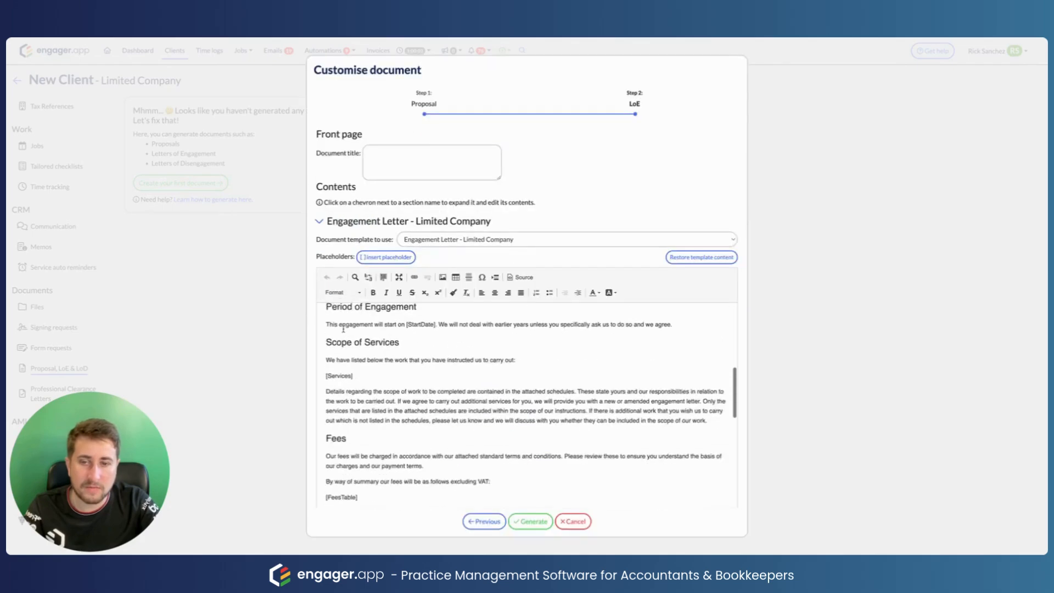
{"action": "scroll", "coordinate": [348, 347], "scroll_direction": "down", "scroll_amount": 10}
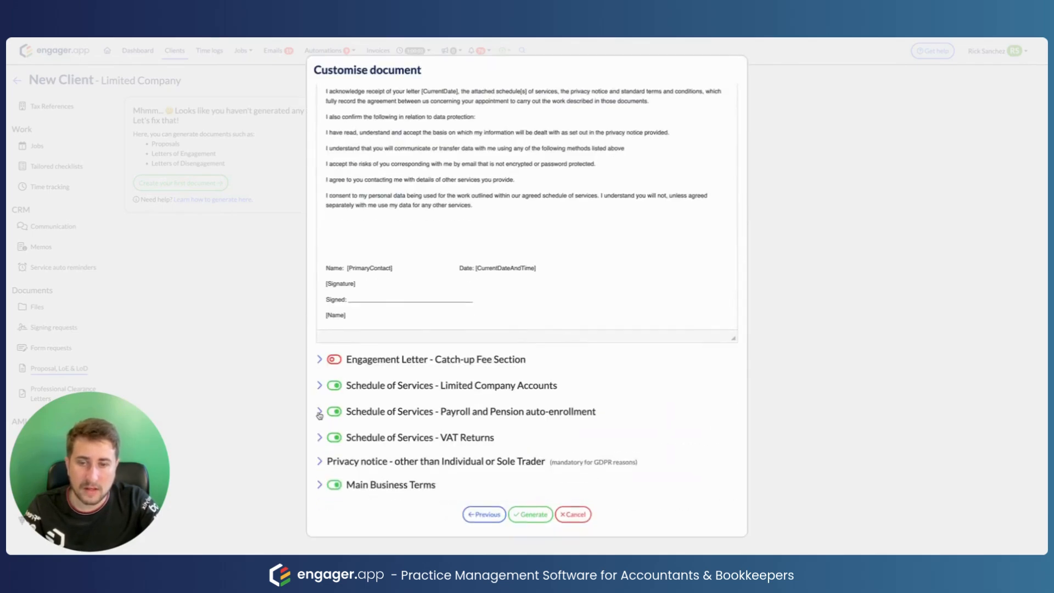
{"action": "left_click", "coordinate": [320, 413]}
{"action": "scroll", "coordinate": [437, 421], "scroll_direction": "down", "scroll_amount": 15}
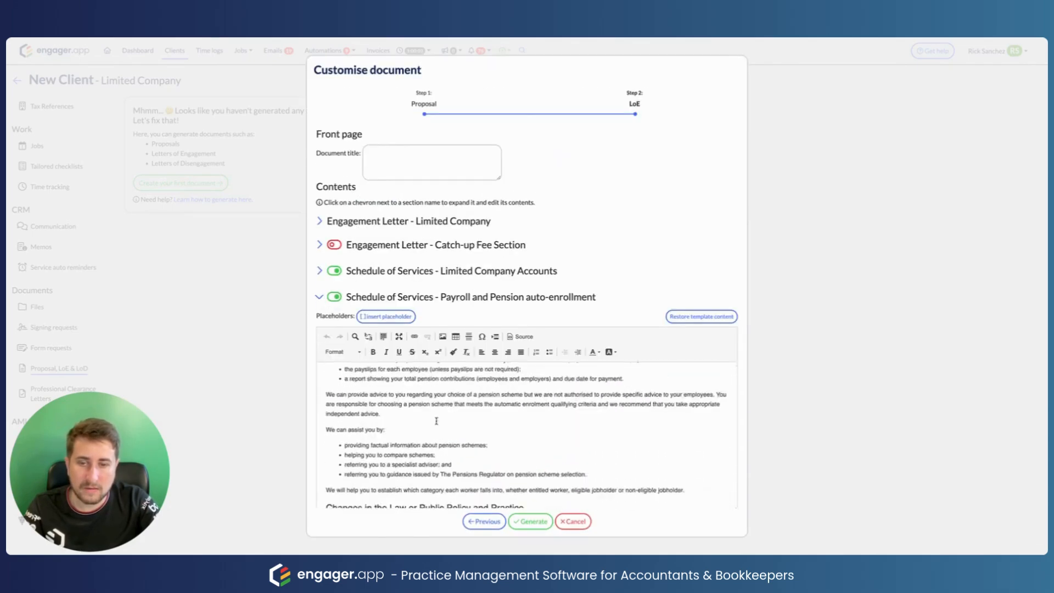
{"action": "scroll", "coordinate": [517, 475], "scroll_direction": "down", "scroll_amount": 6}
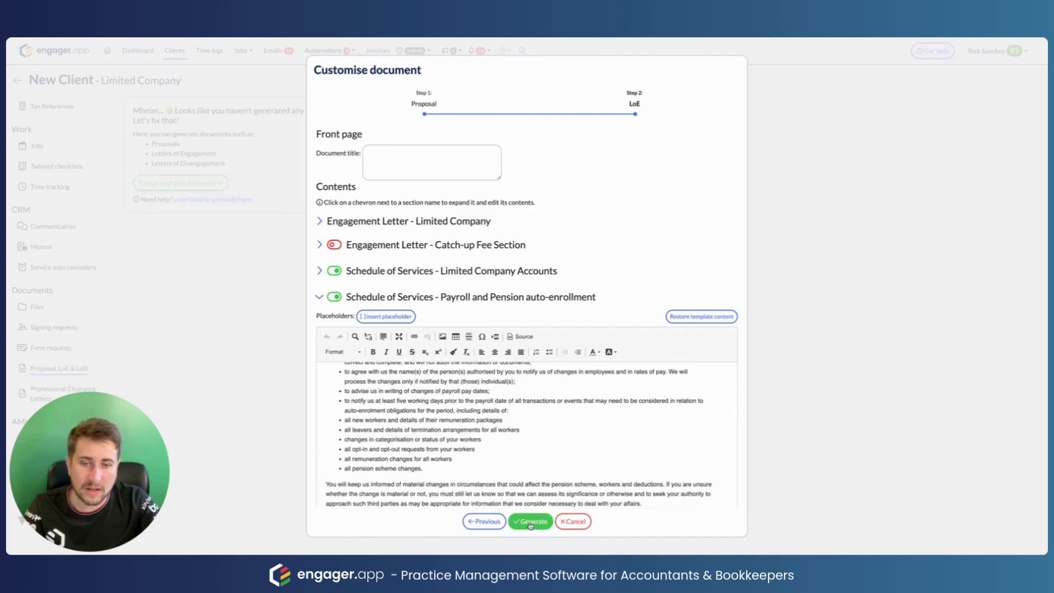
{"action": "left_click", "coordinate": [530, 522]}
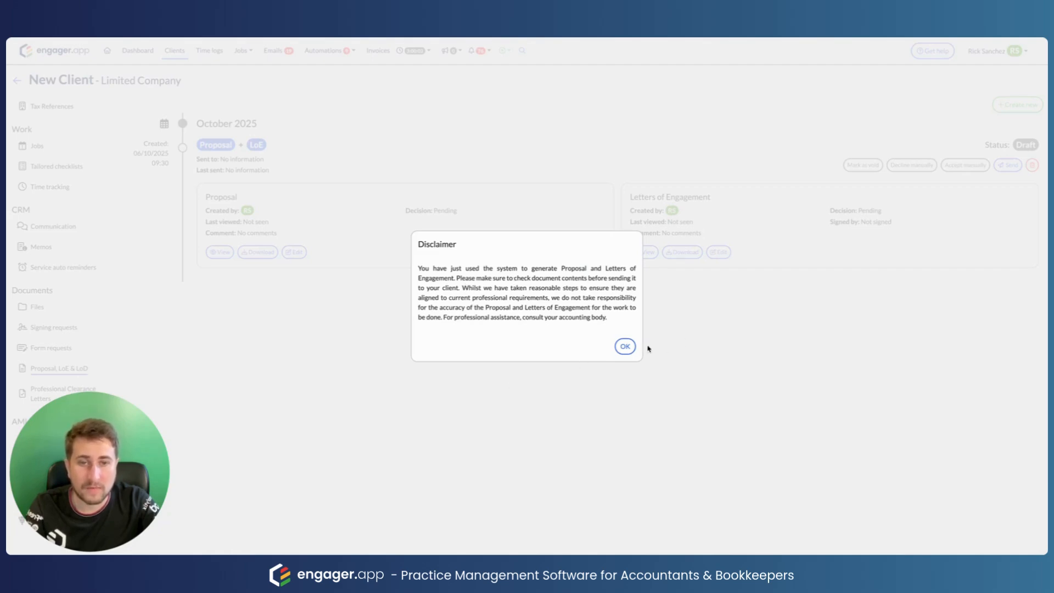
Step: Dismiss the disclaimer and preview the generated Proposal
{"action": "left_click", "coordinate": [624, 347]}
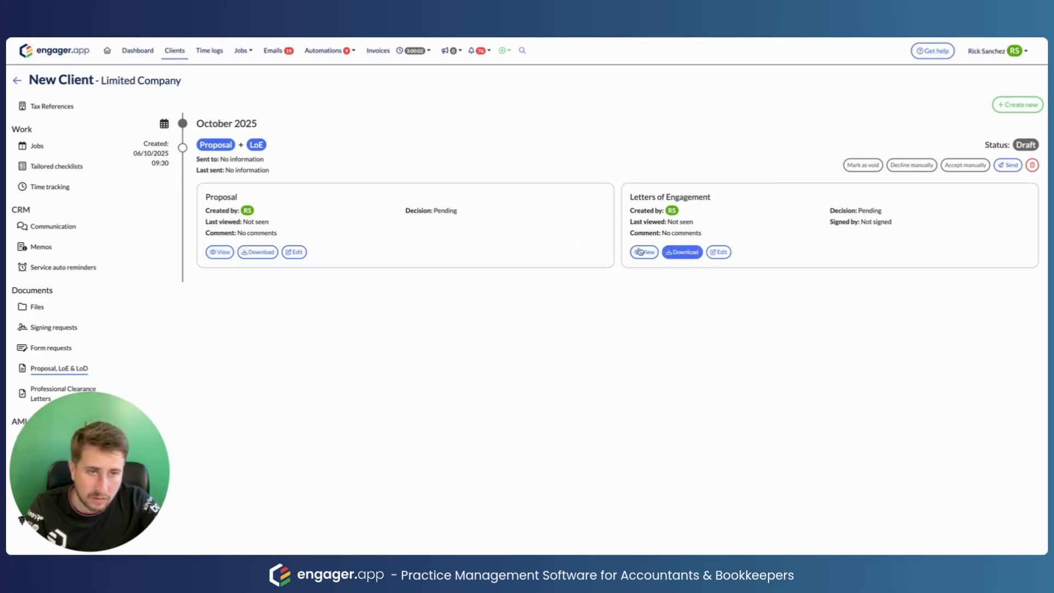
{"action": "left_click", "coordinate": [219, 254]}
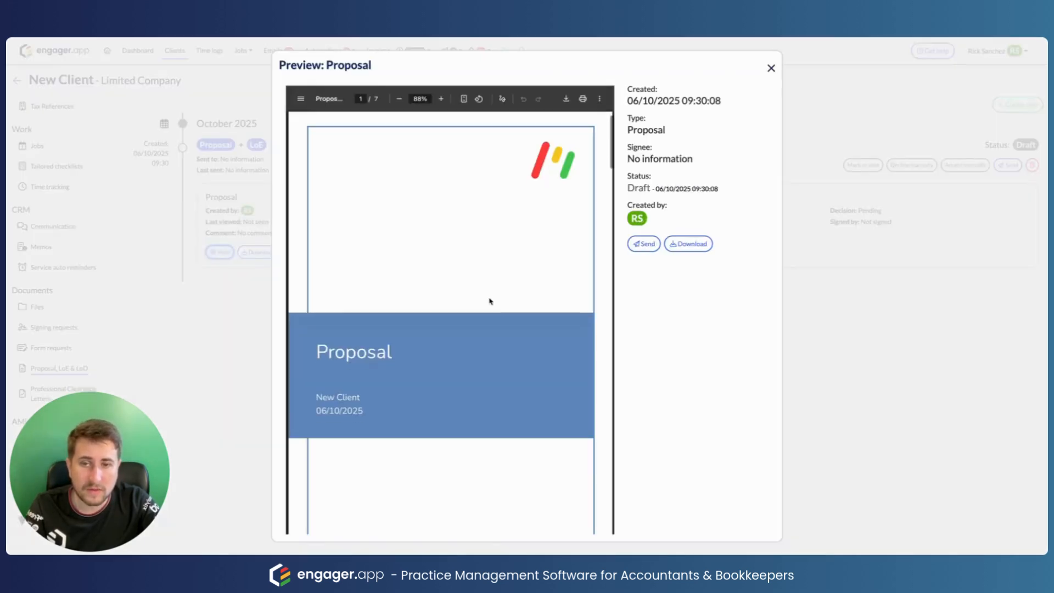
Step: Scroll through all 7 pages of the Proposal preview, then close it
{"action": "scroll", "coordinate": [491, 302], "scroll_direction": "down", "scroll_amount": 15}
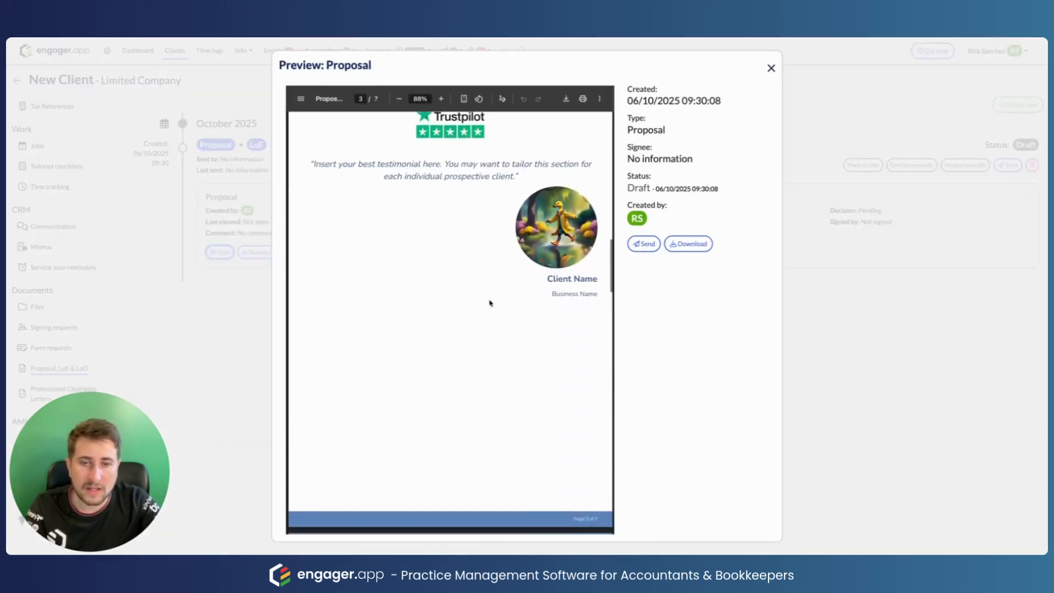
{"action": "scroll", "coordinate": [491, 303], "scroll_direction": "down", "scroll_amount": 10}
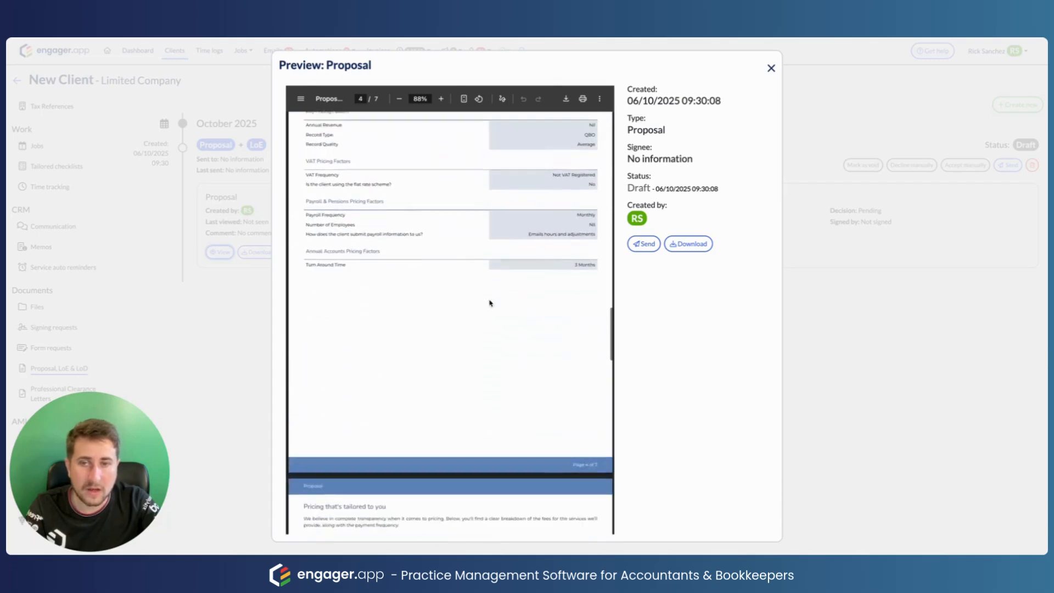
{"action": "scroll", "coordinate": [490, 303], "scroll_direction": "down", "scroll_amount": 15}
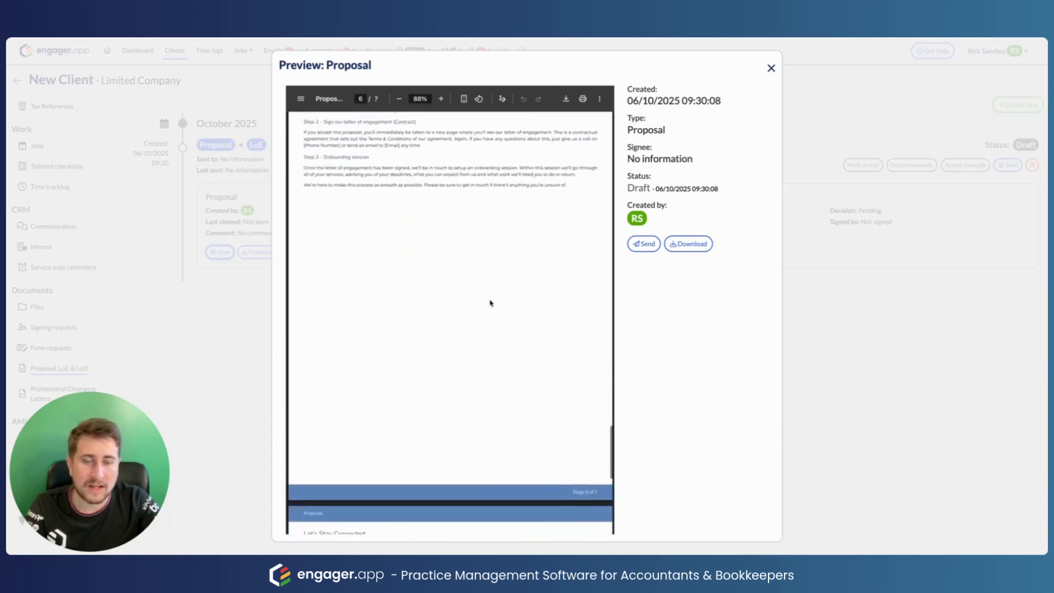
{"action": "scroll", "coordinate": [491, 303], "scroll_direction": "down", "scroll_amount": 14}
{"action": "scroll", "coordinate": [511, 308], "scroll_direction": "up", "scroll_amount": 3}
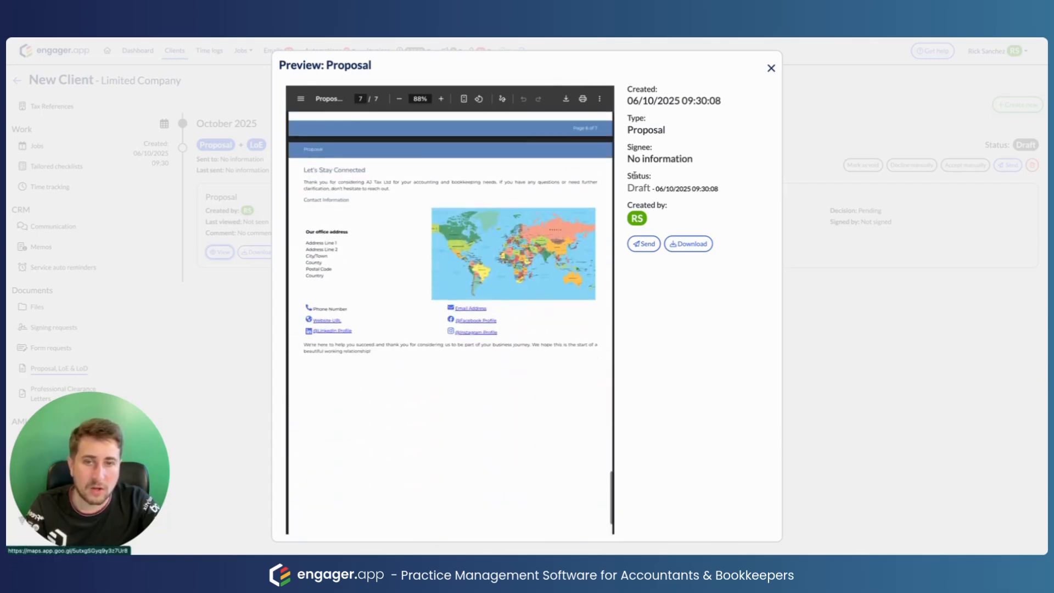
{"action": "left_click", "coordinate": [771, 68]}
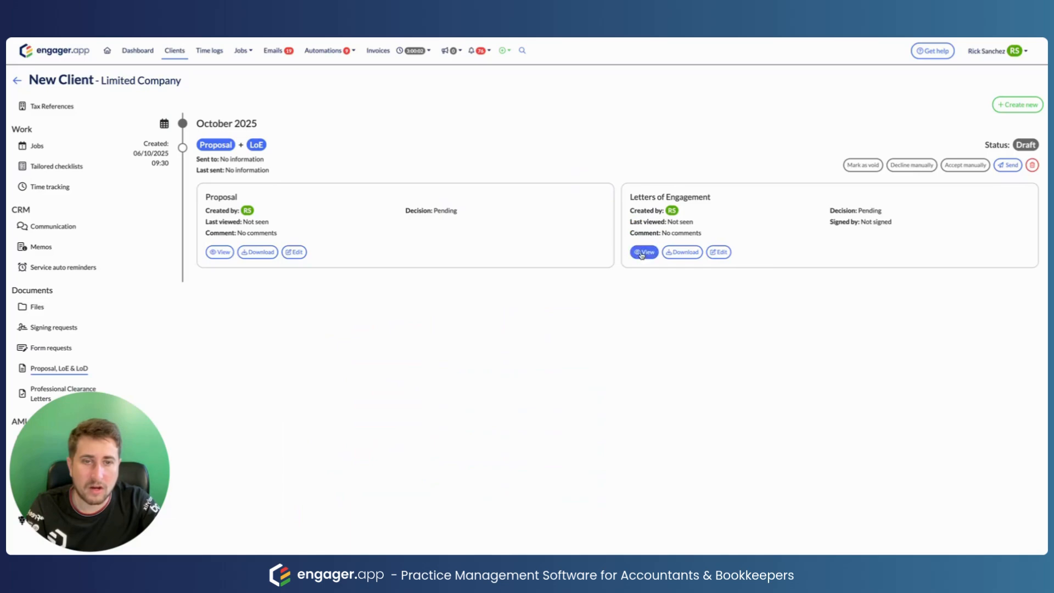
{"action": "left_click", "coordinate": [642, 252]}
{"action": "scroll", "coordinate": [526, 328], "scroll_direction": "down", "scroll_amount": 1}
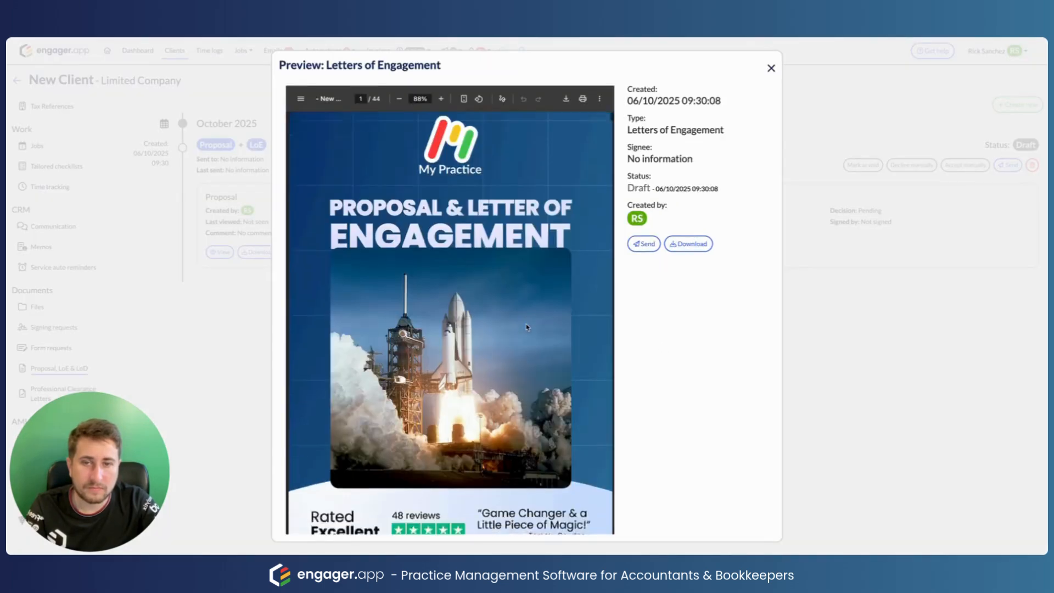
{"action": "scroll", "coordinate": [526, 327], "scroll_direction": "down", "scroll_amount": 15}
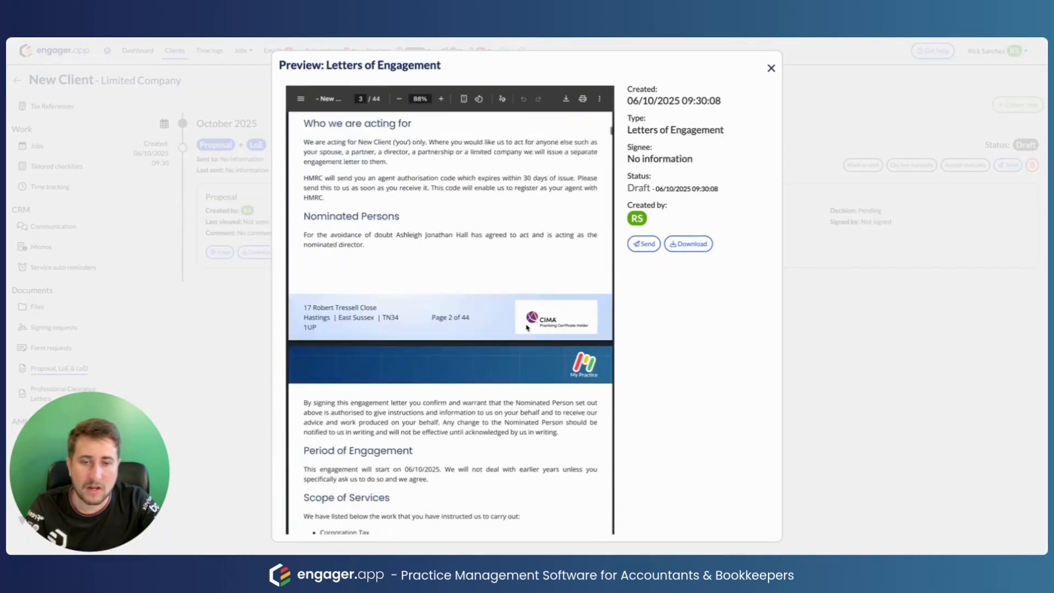
{"action": "scroll", "coordinate": [526, 328], "scroll_direction": "down", "scroll_amount": 10}
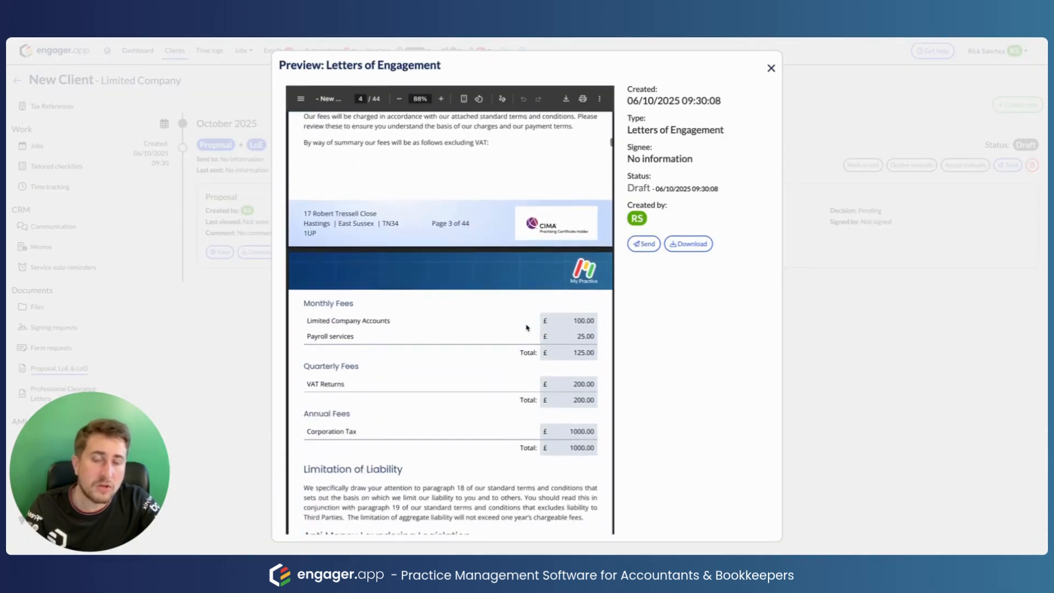
{"action": "scroll", "coordinate": [526, 328], "scroll_direction": "down", "scroll_amount": 2}
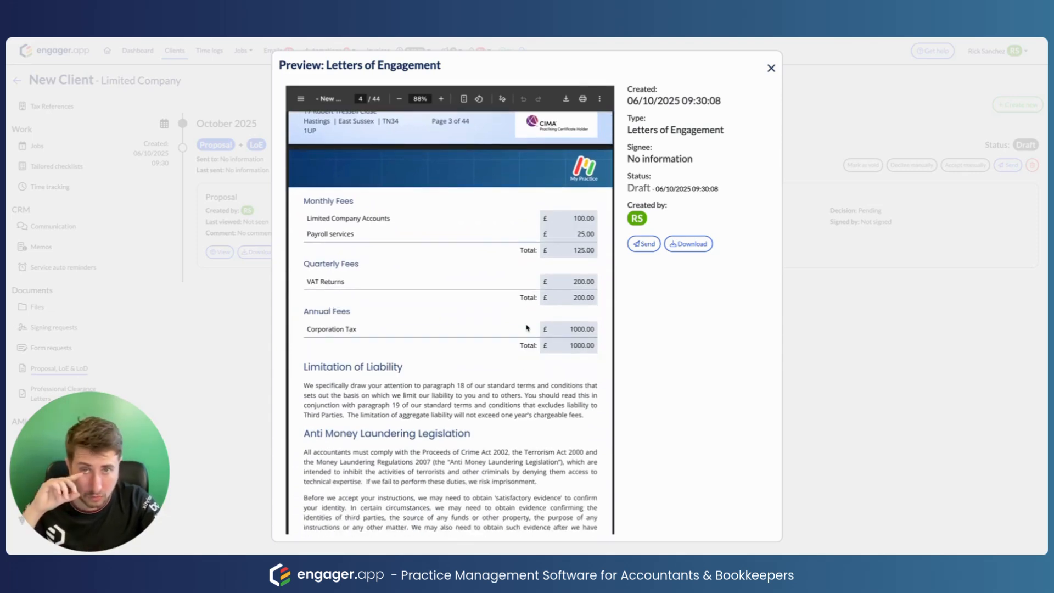
{"action": "scroll", "coordinate": [526, 327], "scroll_direction": "down", "scroll_amount": 12}
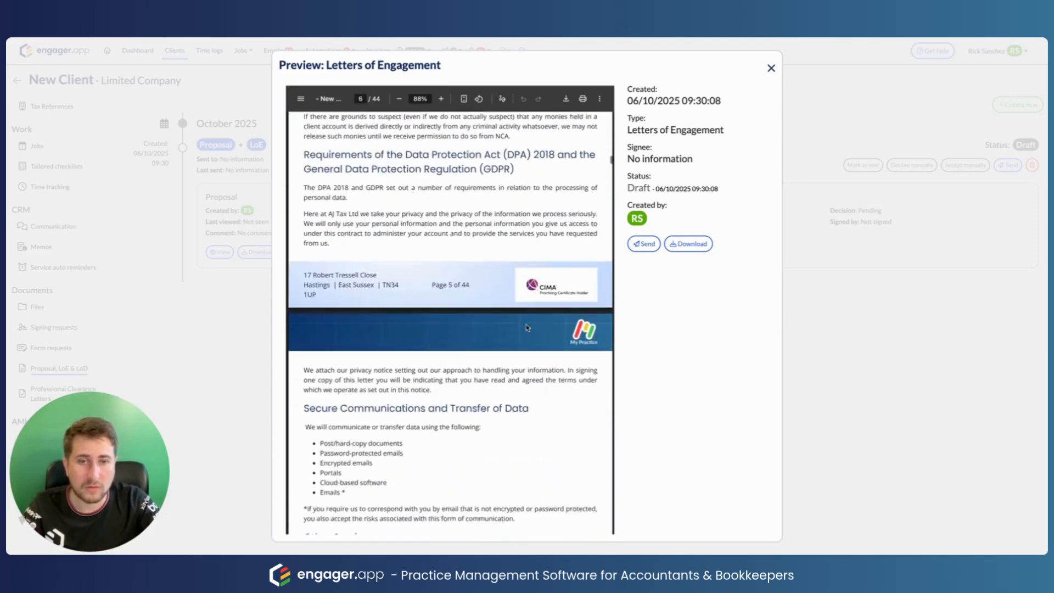
{"action": "left_click", "coordinate": [770, 70]}
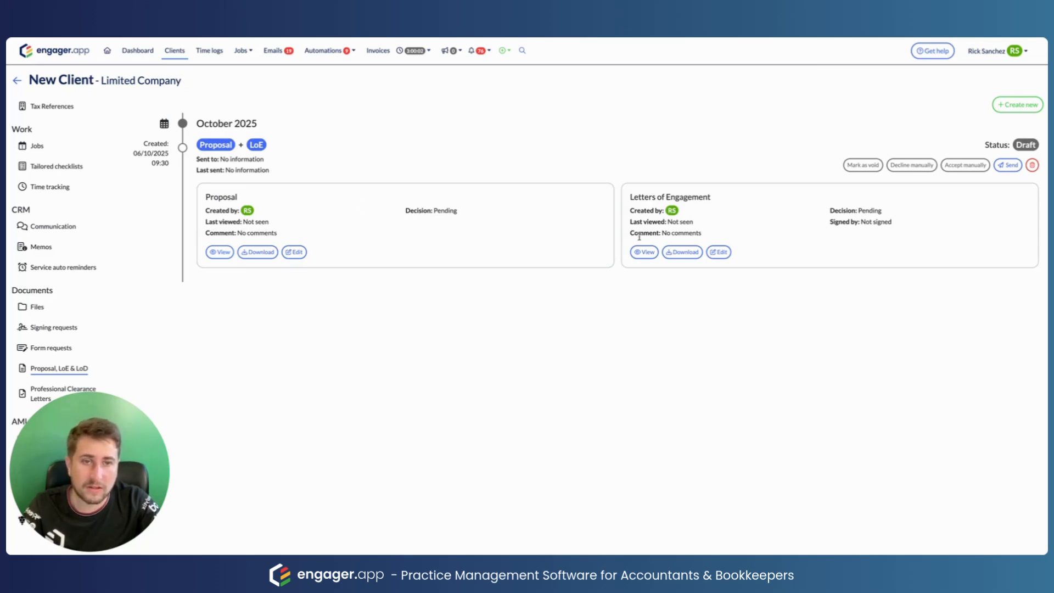
Step: Preview the documents e-mail for the client and follow its Review & sign link to the portal
{"action": "left_click", "coordinate": [1007, 166]}
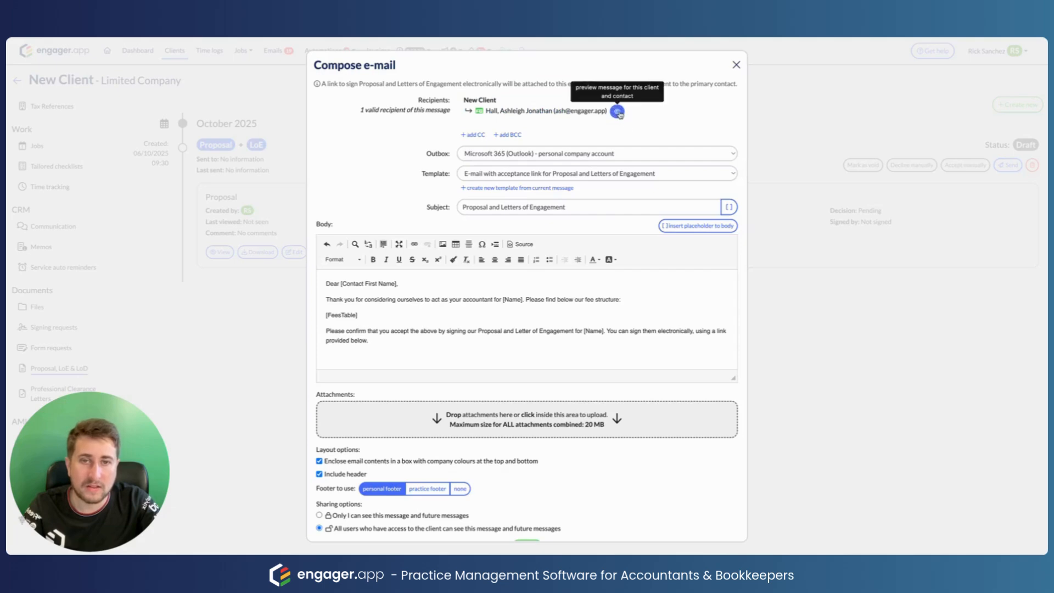
{"action": "left_click", "coordinate": [617, 110]}
{"action": "scroll", "coordinate": [523, 343], "scroll_direction": "down", "scroll_amount": 3}
{"action": "scroll", "coordinate": [523, 343], "scroll_direction": "up", "scroll_amount": 2}
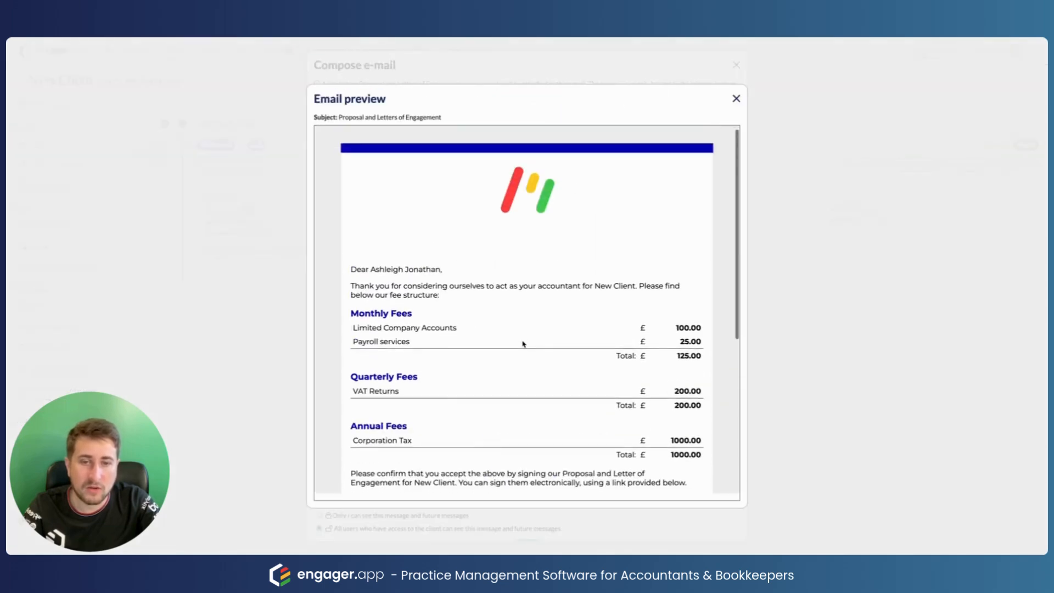
{"action": "scroll", "coordinate": [522, 345], "scroll_direction": "down", "scroll_amount": 3}
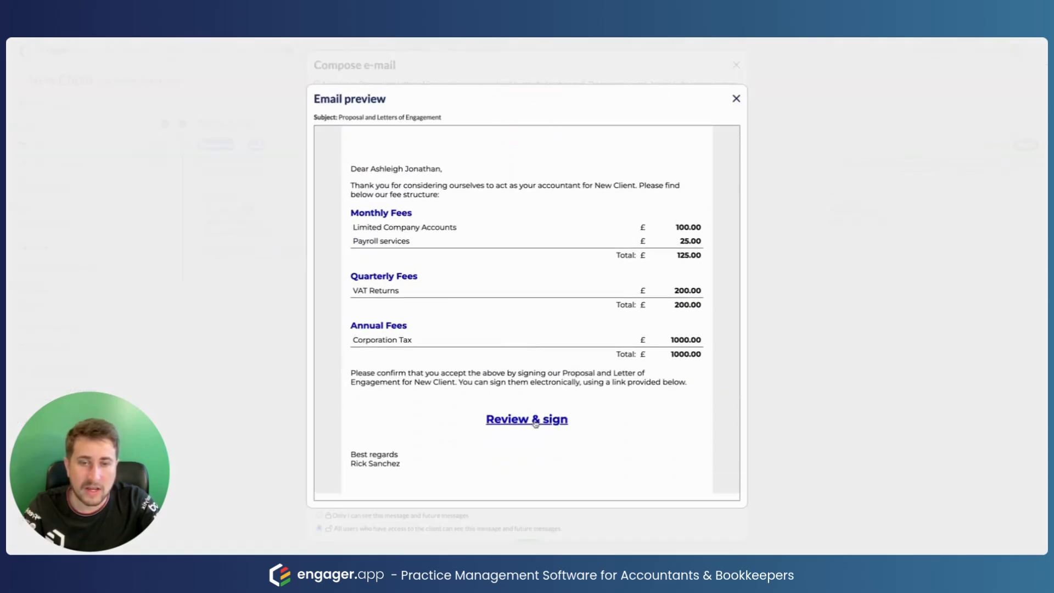
{"action": "left_click", "coordinate": [543, 419]}
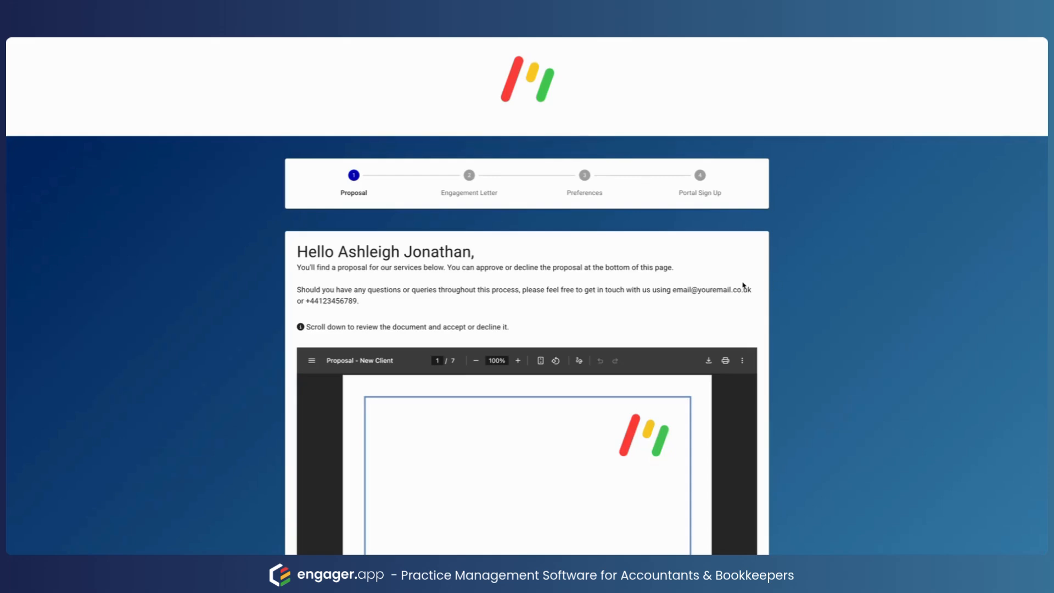
Step: Read through the New Client proposal PDF to the end
{"action": "scroll", "coordinate": [745, 285], "scroll_direction": "down", "scroll_amount": 2}
{"action": "scroll", "coordinate": [790, 281], "scroll_direction": "down", "scroll_amount": 5}
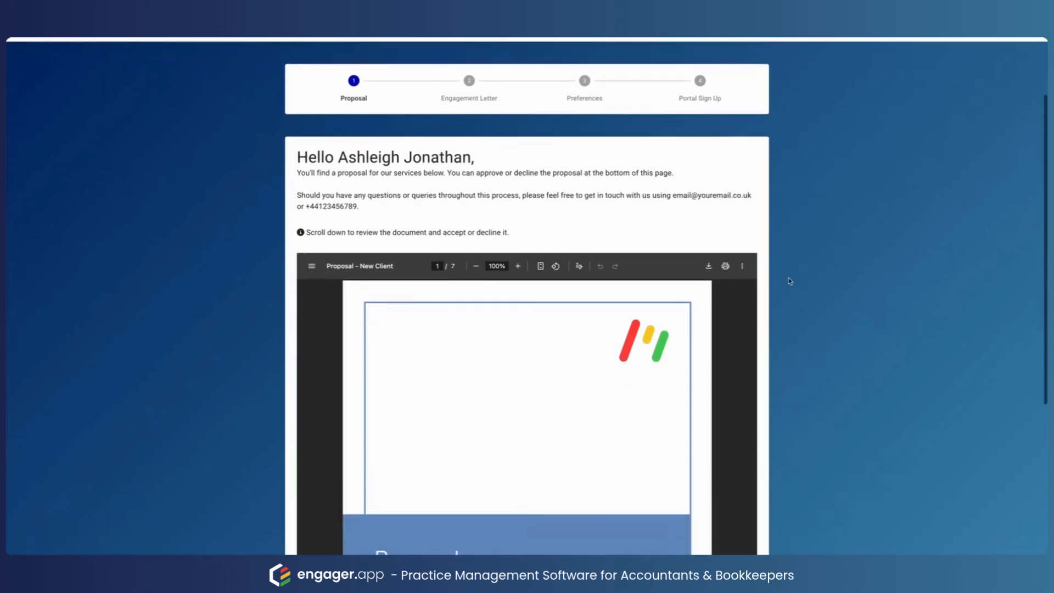
{"action": "scroll", "coordinate": [636, 292], "scroll_direction": "down", "scroll_amount": 3}
{"action": "scroll", "coordinate": [636, 291], "scroll_direction": "down", "scroll_amount": 8}
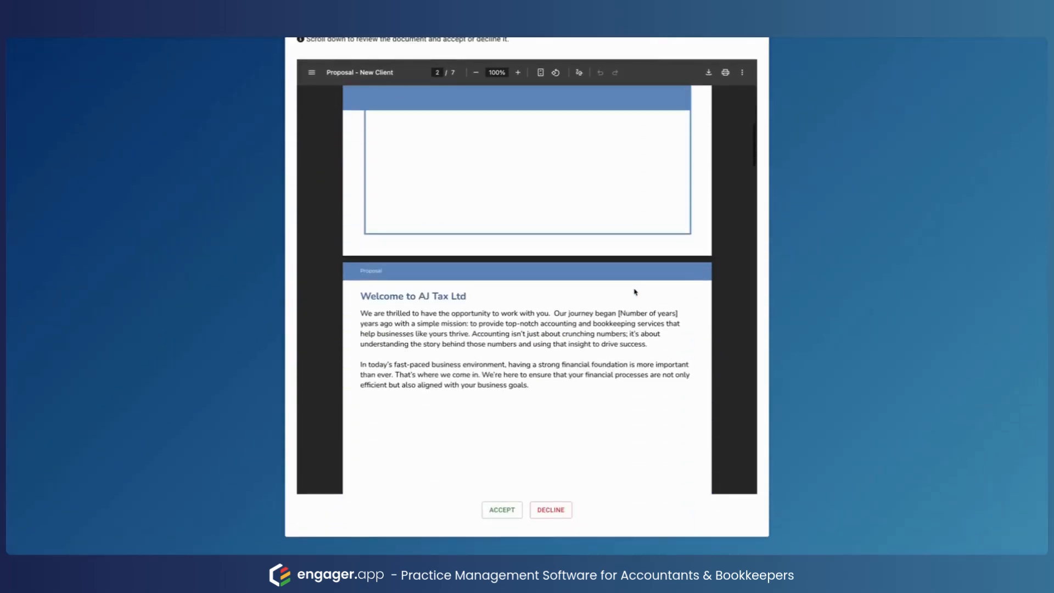
{"action": "scroll", "coordinate": [635, 292], "scroll_direction": "down", "scroll_amount": 15}
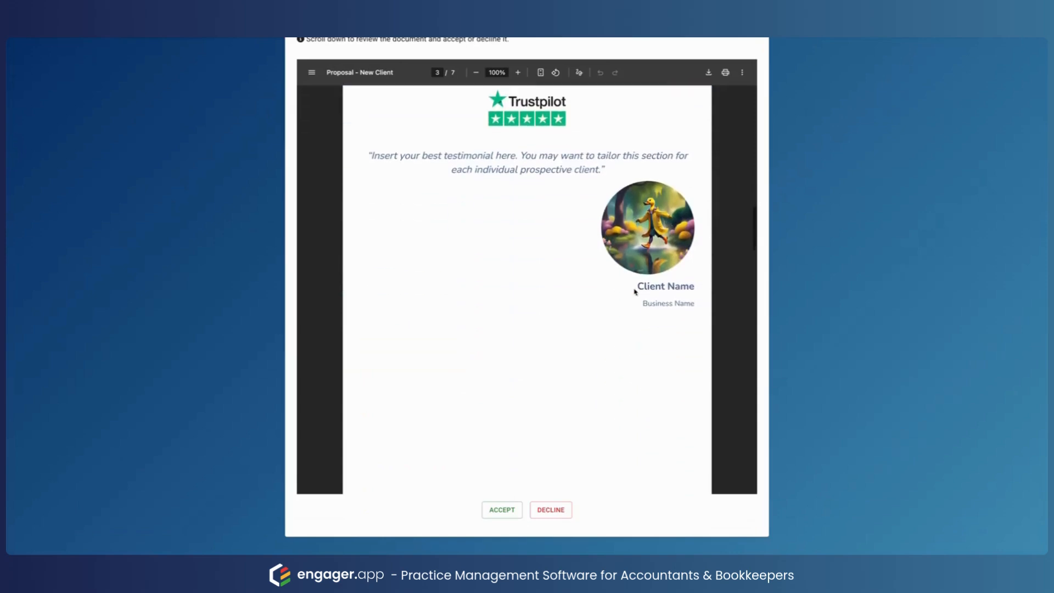
{"action": "scroll", "coordinate": [635, 292], "scroll_direction": "down", "scroll_amount": 3}
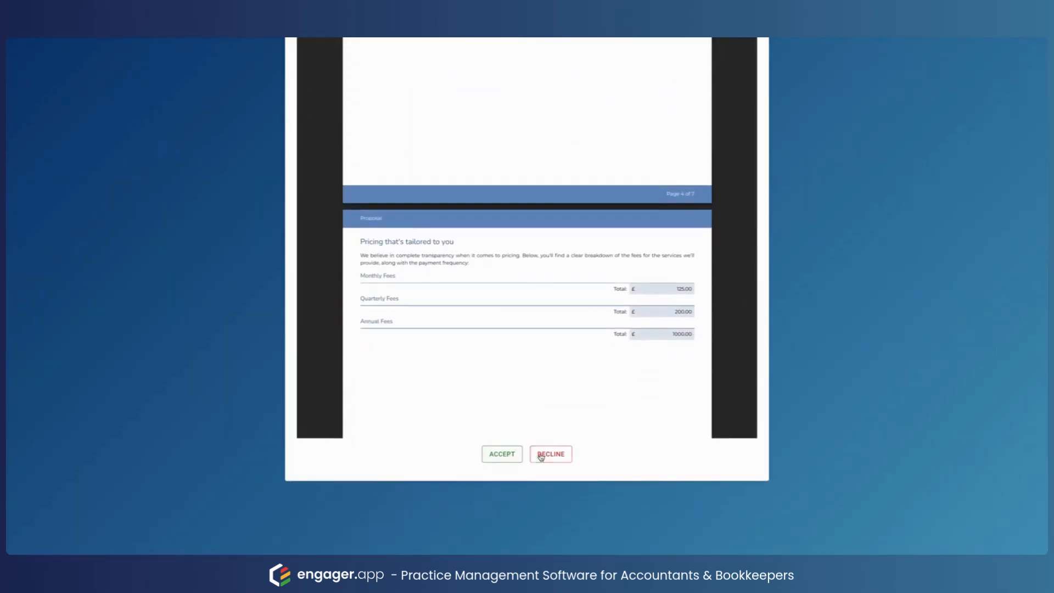
{"action": "scroll", "coordinate": [671, 458], "scroll_direction": "up", "scroll_amount": 6}
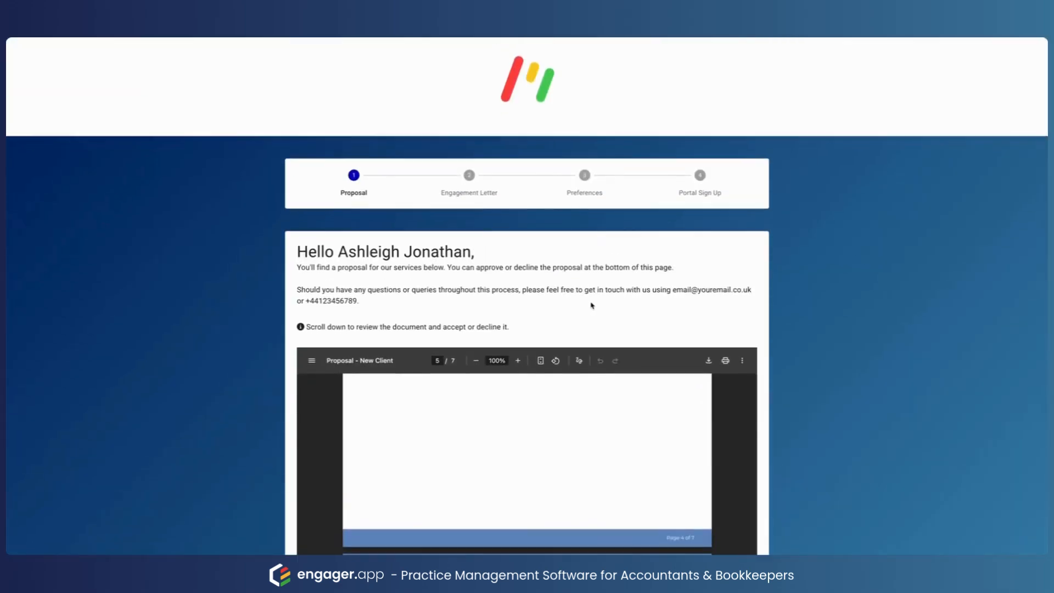
{"action": "scroll", "coordinate": [593, 304], "scroll_direction": "down", "scroll_amount": 1}
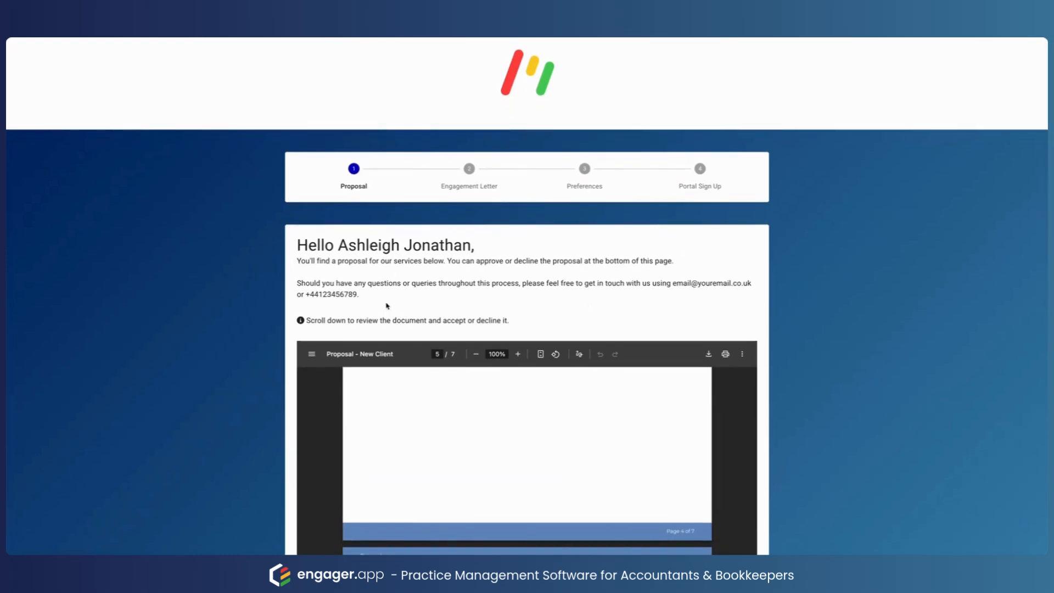
{"action": "scroll", "coordinate": [423, 314], "scroll_direction": "down", "scroll_amount": 6}
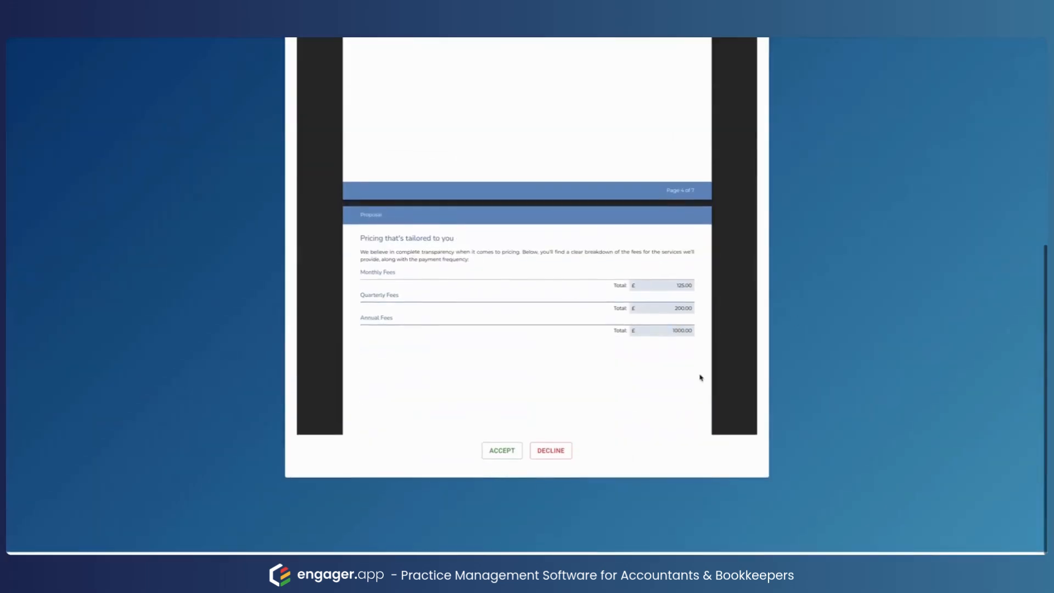
Step: Accept the proposal and approve it with the client's full name as signature
{"action": "left_click", "coordinate": [551, 457]}
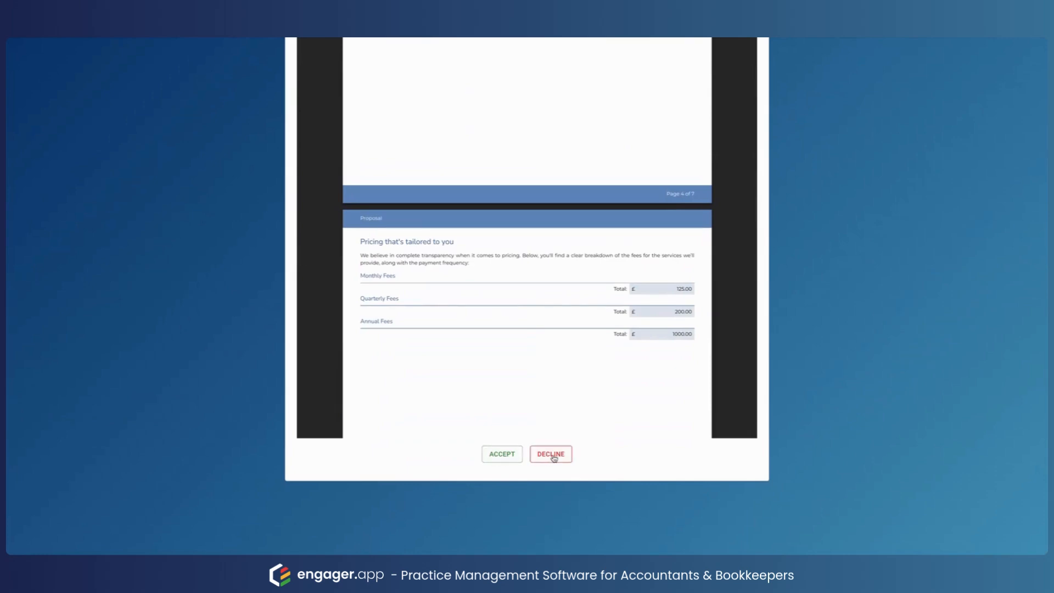
{"action": "scroll", "coordinate": [596, 463], "scroll_direction": "down", "scroll_amount": 2}
{"action": "left_click", "coordinate": [494, 416]}
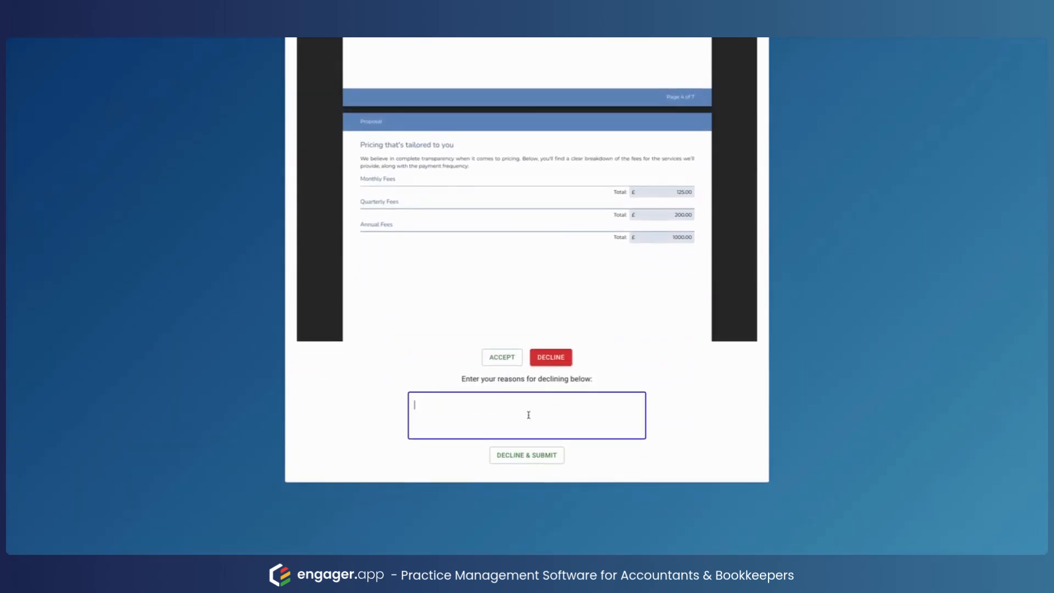
{"action": "left_click", "coordinate": [493, 359]}
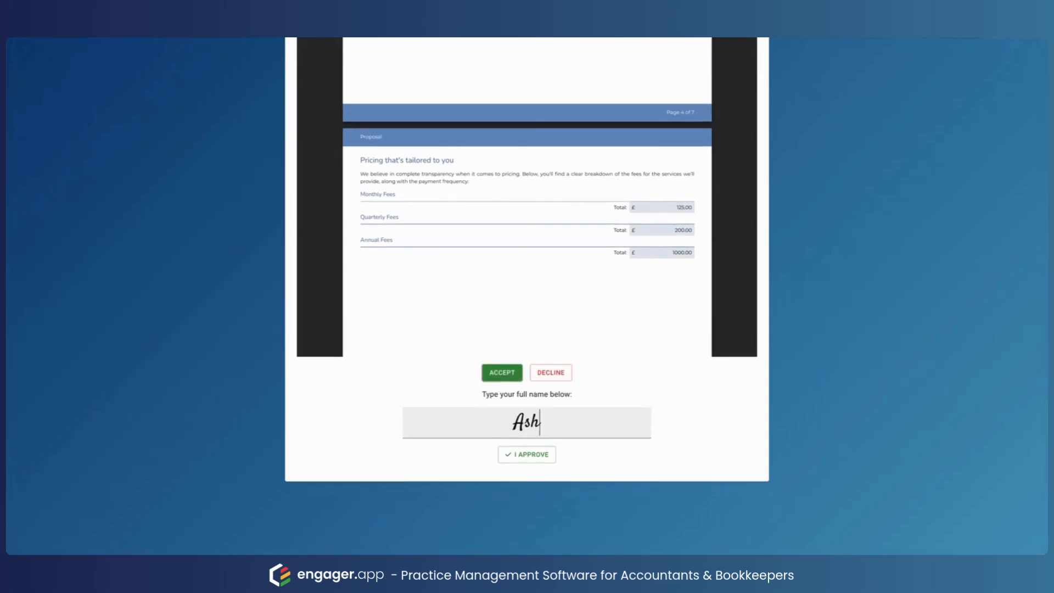
{"action": "left_click", "coordinate": [527, 455]}
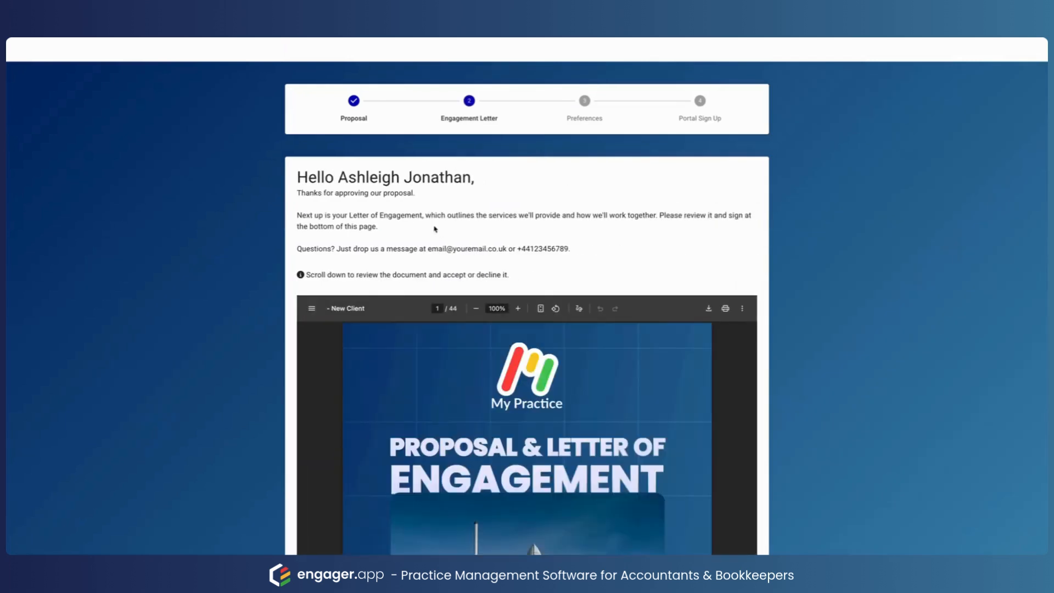
Step: Accept the Letter of Engagement and approve it with the client's full name as signature
{"action": "scroll", "coordinate": [447, 122], "scroll_direction": "up", "scroll_amount": 2}
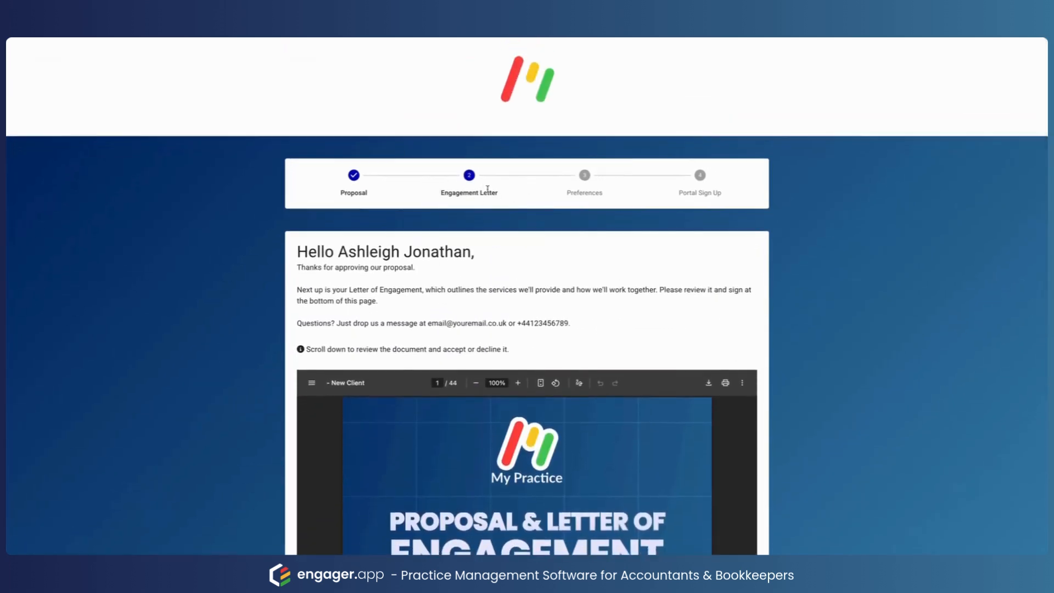
{"action": "scroll", "coordinate": [488, 188], "scroll_direction": "down", "scroll_amount": 7}
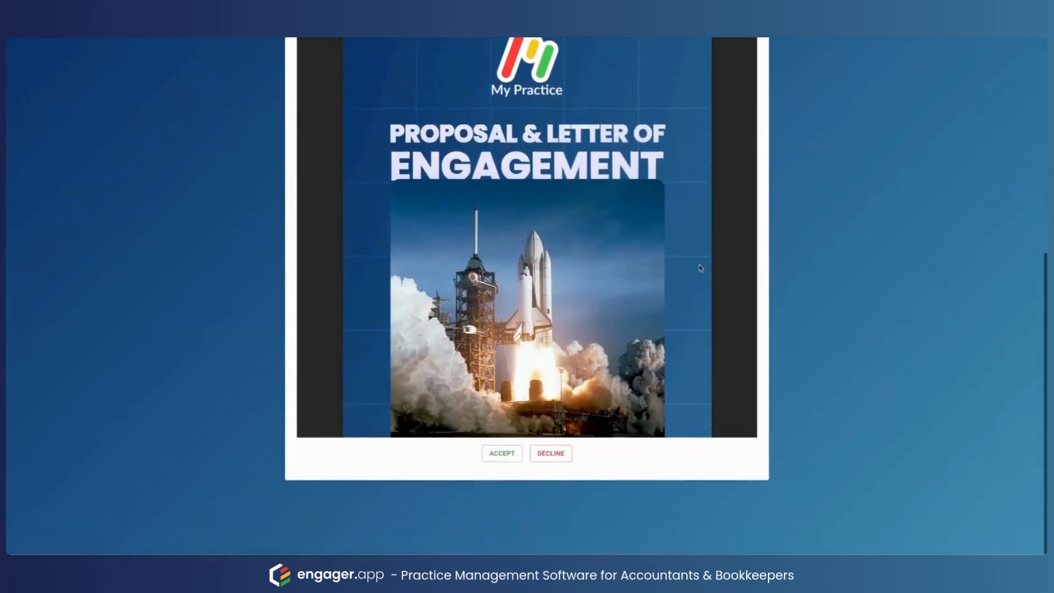
{"action": "scroll", "coordinate": [701, 268], "scroll_direction": "down", "scroll_amount": 20}
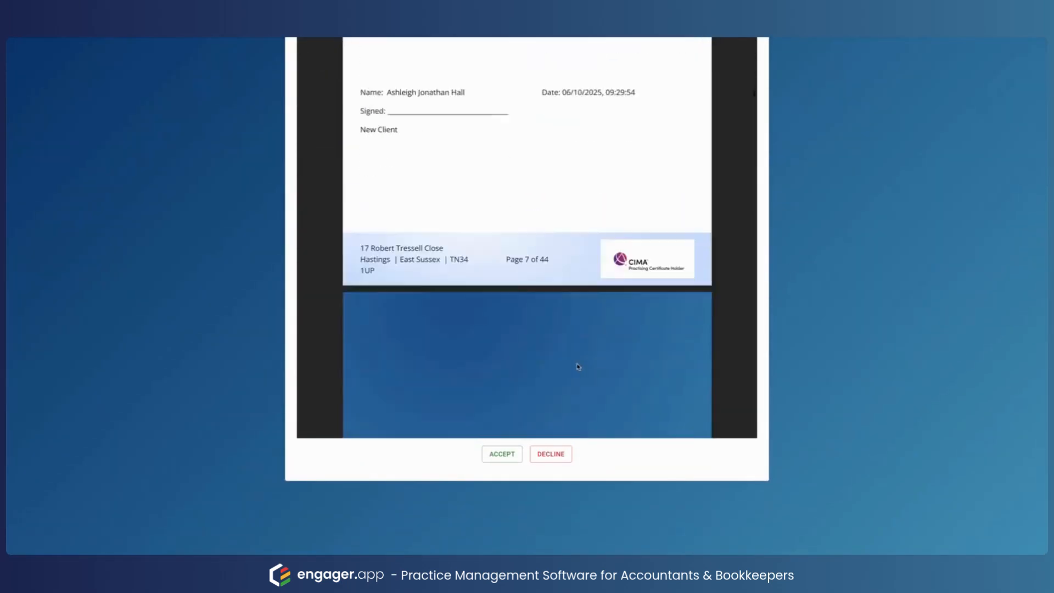
{"action": "scroll", "coordinate": [578, 367], "scroll_direction": "down", "scroll_amount": 10}
{"action": "left_click", "coordinate": [502, 454]}
{"action": "scroll", "coordinate": [541, 428], "scroll_direction": "down", "scroll_amount": 1}
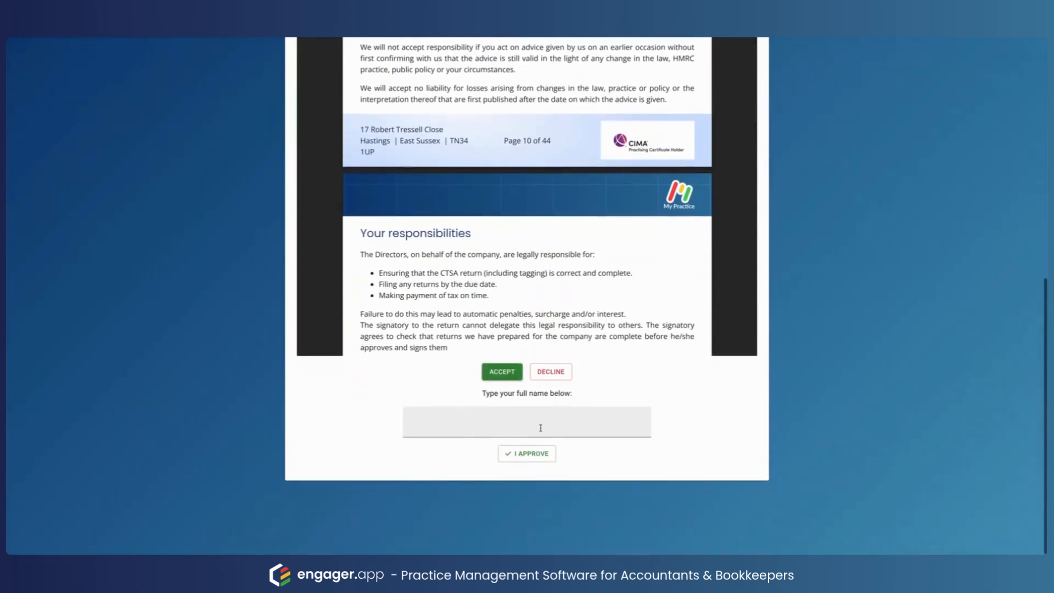
{"action": "left_click", "coordinate": [541, 428]}
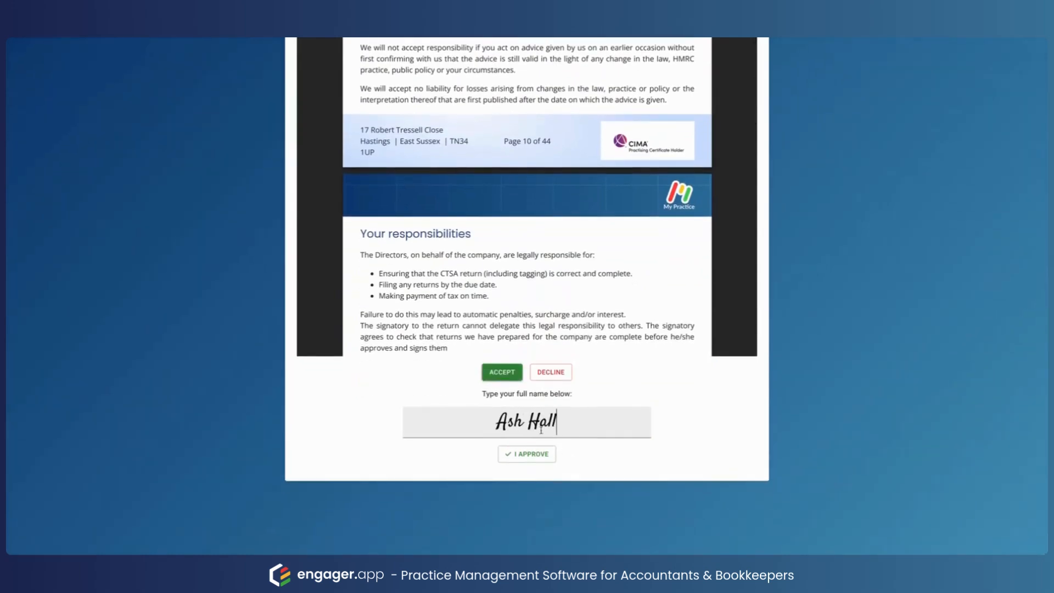
{"action": "left_click", "coordinate": [527, 454]}
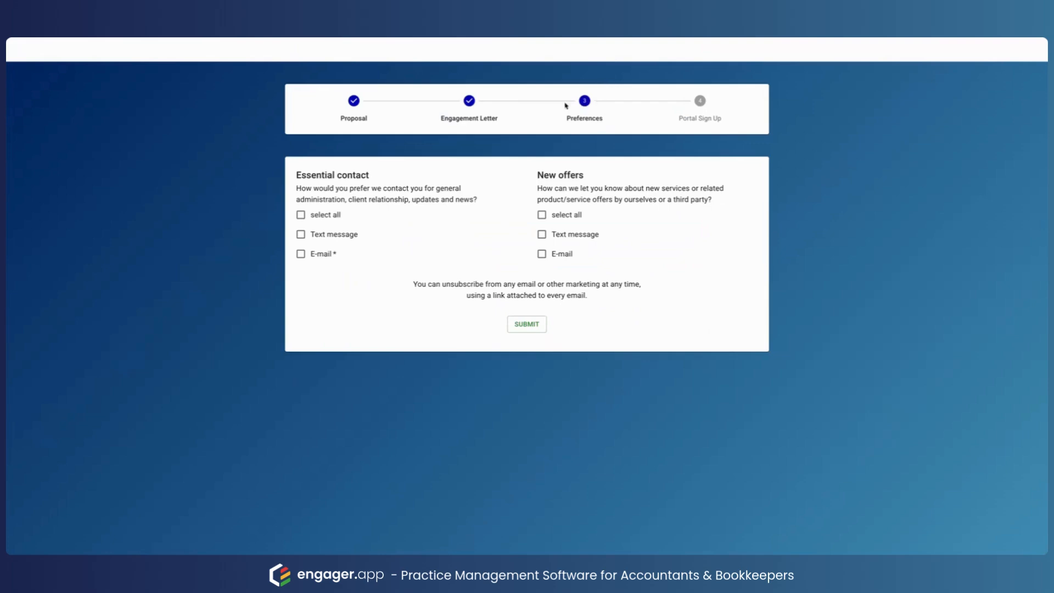
Step: Opt in to all essential and all new offers contact methods and submit the preferences
{"action": "left_click", "coordinate": [322, 290]}
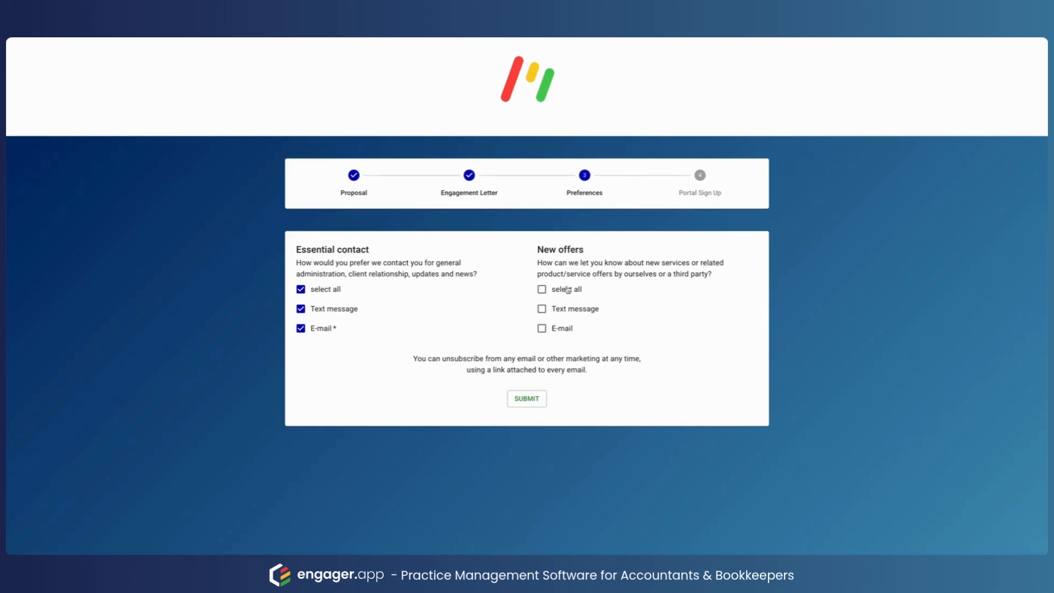
{"action": "left_click", "coordinate": [567, 290]}
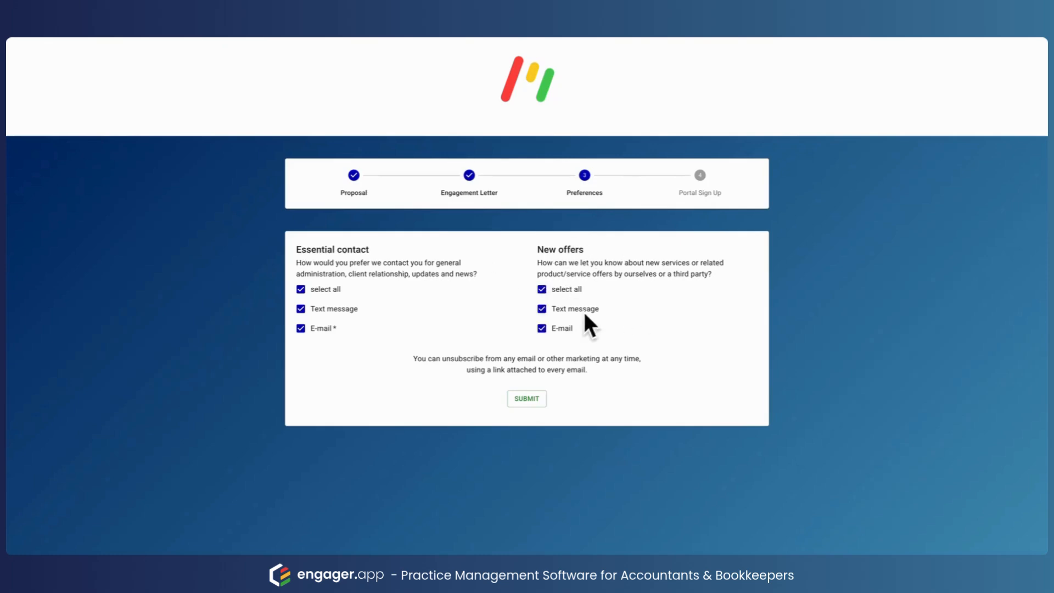
{"action": "left_click", "coordinate": [542, 402]}
{"action": "scroll", "coordinate": [622, 336], "scroll_direction": "down", "scroll_amount": 1}
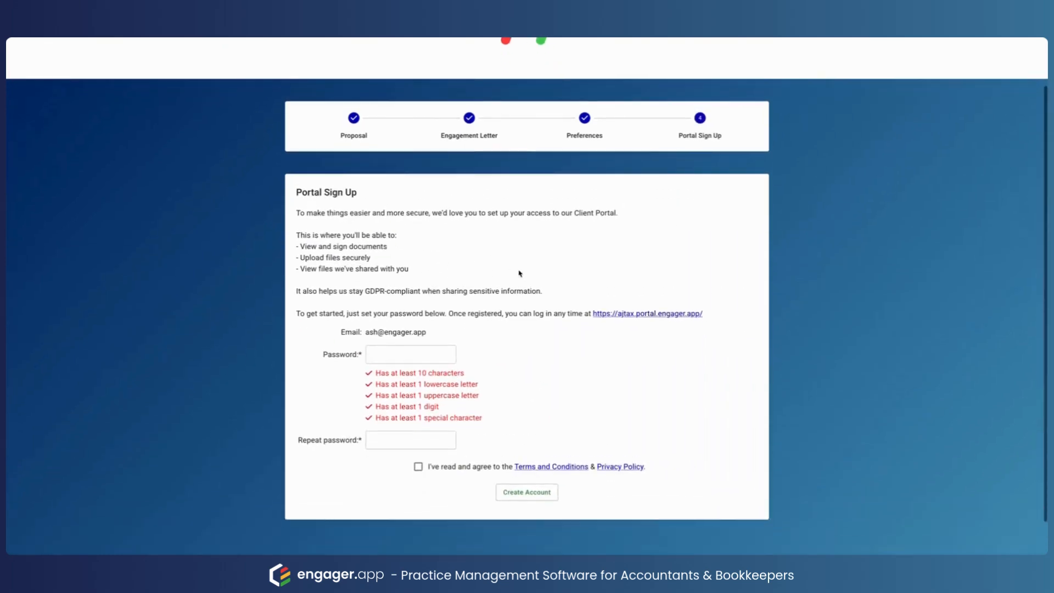
Step: Enter the portal password and repeat it in the confirmation field
{"action": "left_click", "coordinate": [386, 359]}
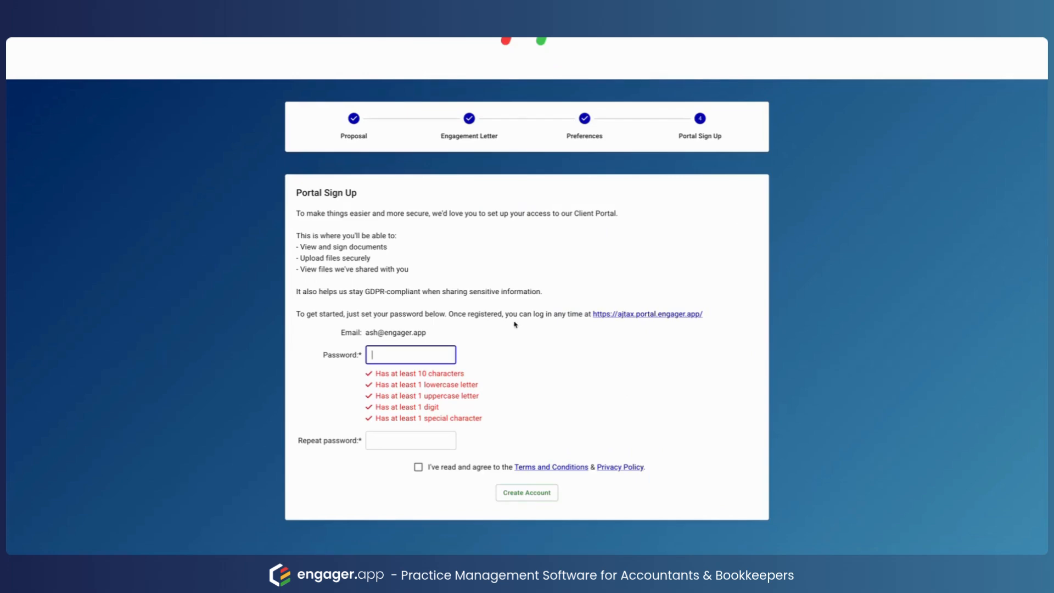
{"action": "type", "text": "••"}
{"action": "key", "text": "BackSpace"}
{"action": "key", "text": "BackSpace"}
{"action": "type", "text": "••••"}
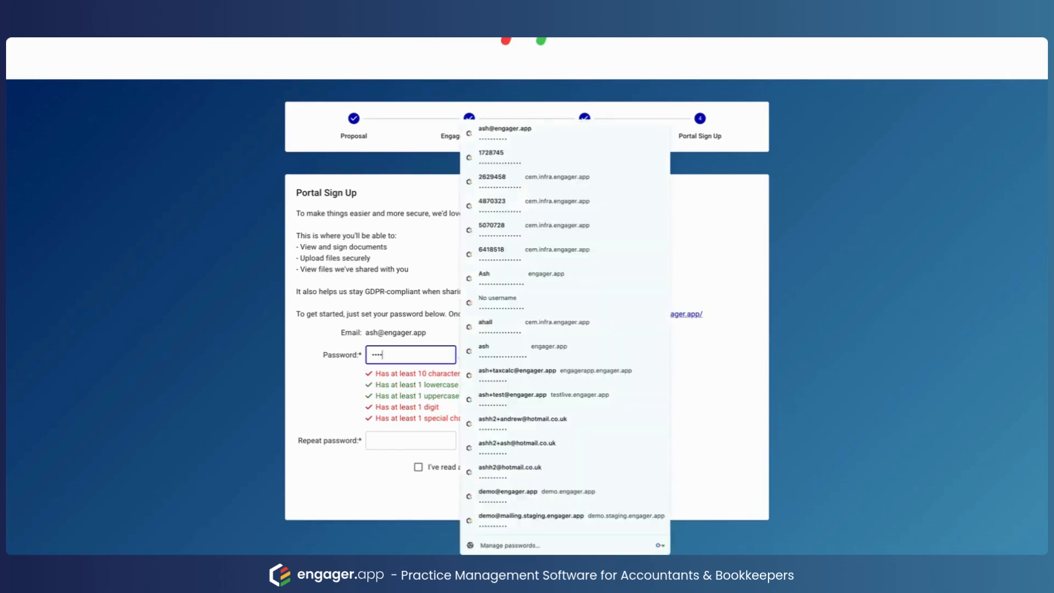
{"action": "type", "text": "•••••••"}
{"action": "key", "text": "Tab"}
{"action": "type", "text": "•••"}
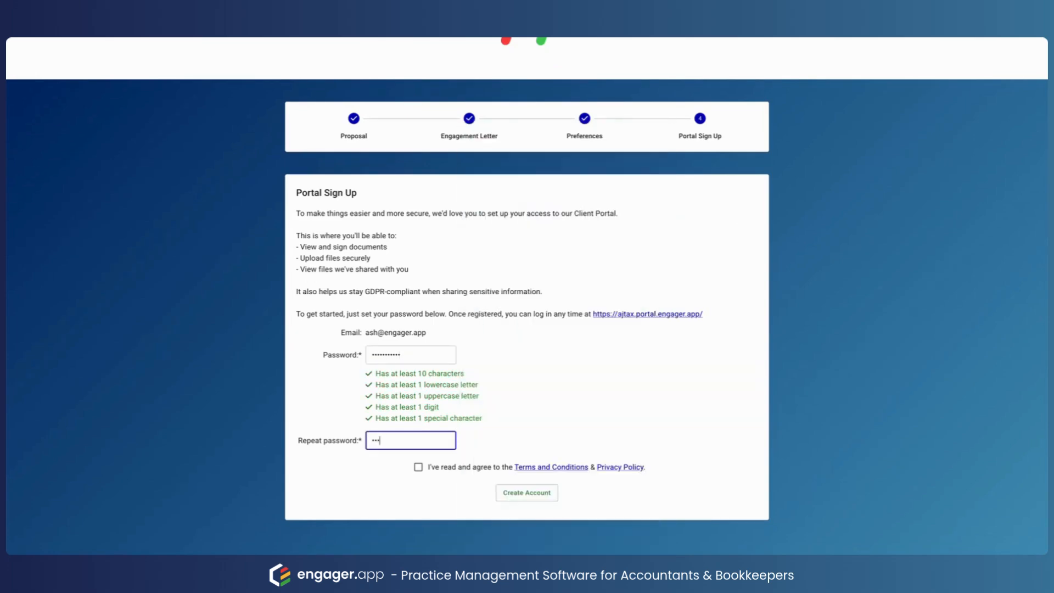
{"action": "type", "text": "••••••••"}
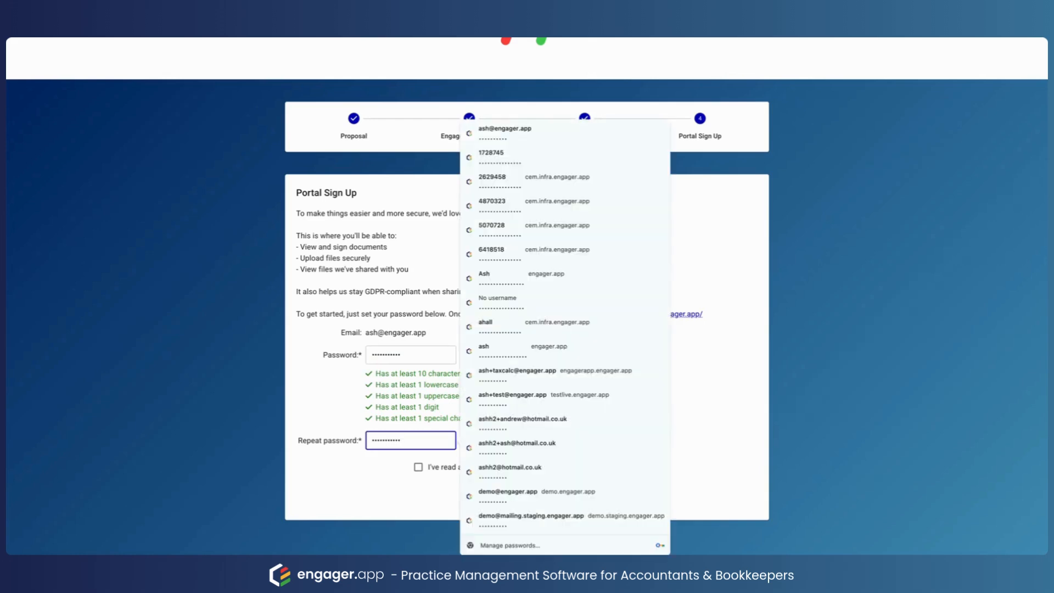
Step: Agree to the Terms and Conditions, create the portal account, and dismiss the save-password prompt
{"action": "left_click", "coordinate": [418, 467]}
{"action": "left_click", "coordinate": [517, 500]}
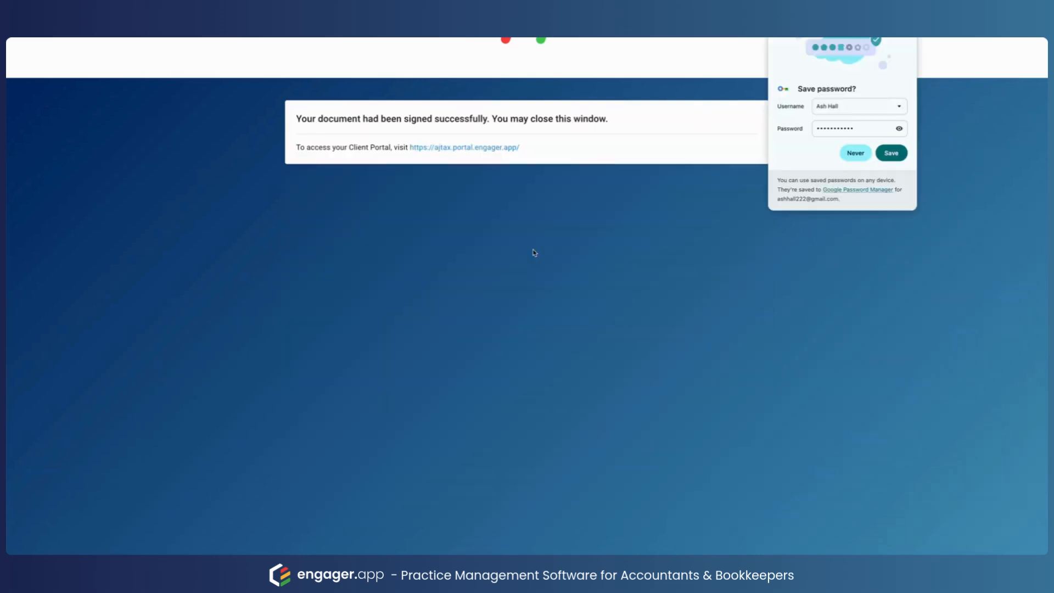
{"action": "left_click", "coordinate": [903, 39]}
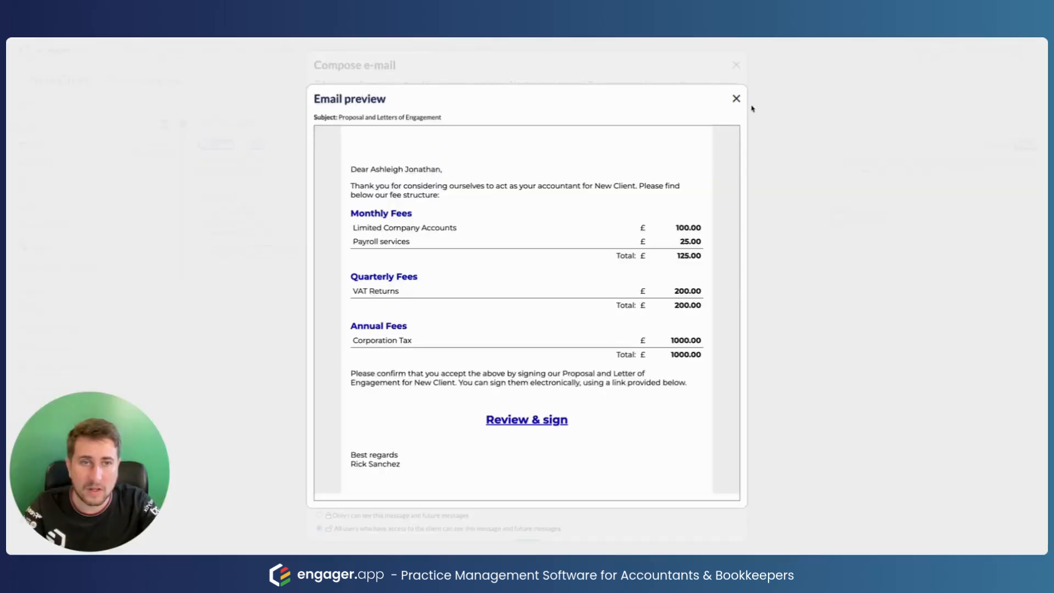
Step: Close the email preview and highlight the Accepted 06/10/2025 decision, last viewed date and Letters of Engagement signer
{"action": "left_click", "coordinate": [735, 98]}
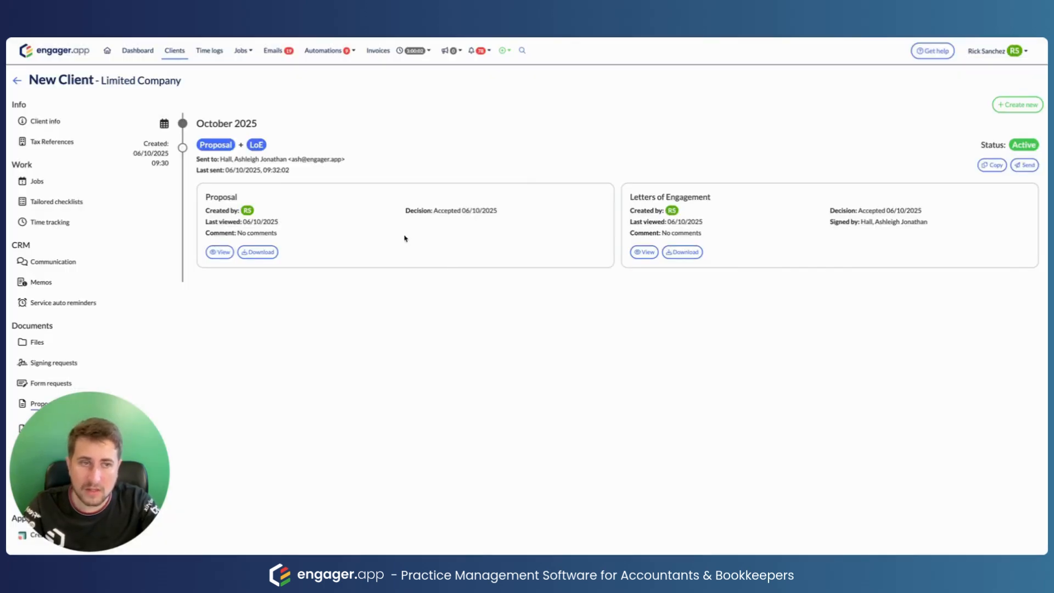
{"action": "left_click_drag", "start_coordinate": [501, 214], "coordinate": [434, 209]}
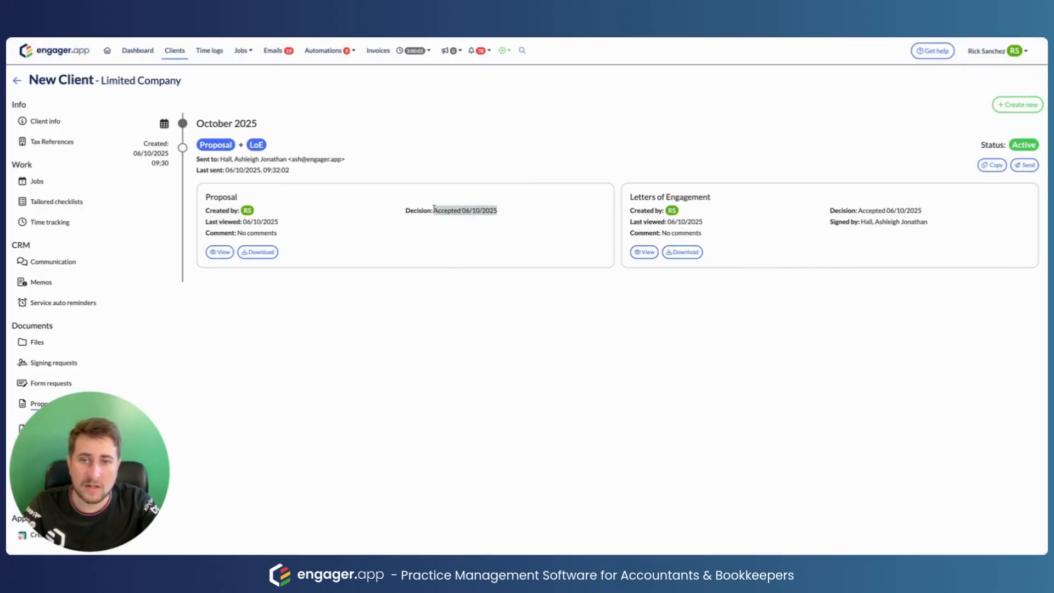
{"action": "left_click_drag", "start_coordinate": [281, 222], "coordinate": [241, 220]}
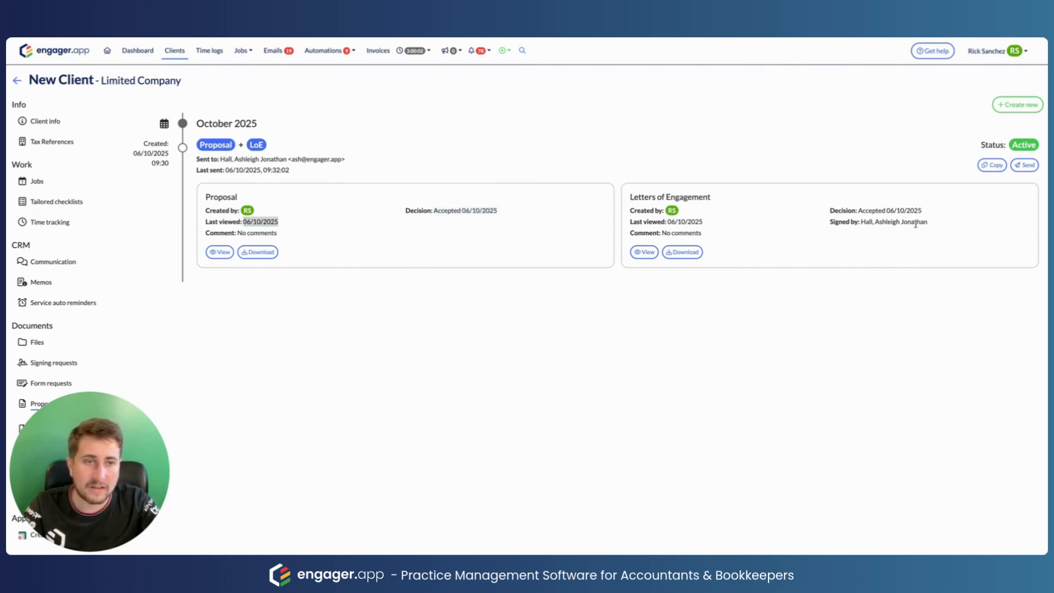
{"action": "left_click_drag", "start_coordinate": [932, 224], "coordinate": [860, 222]}
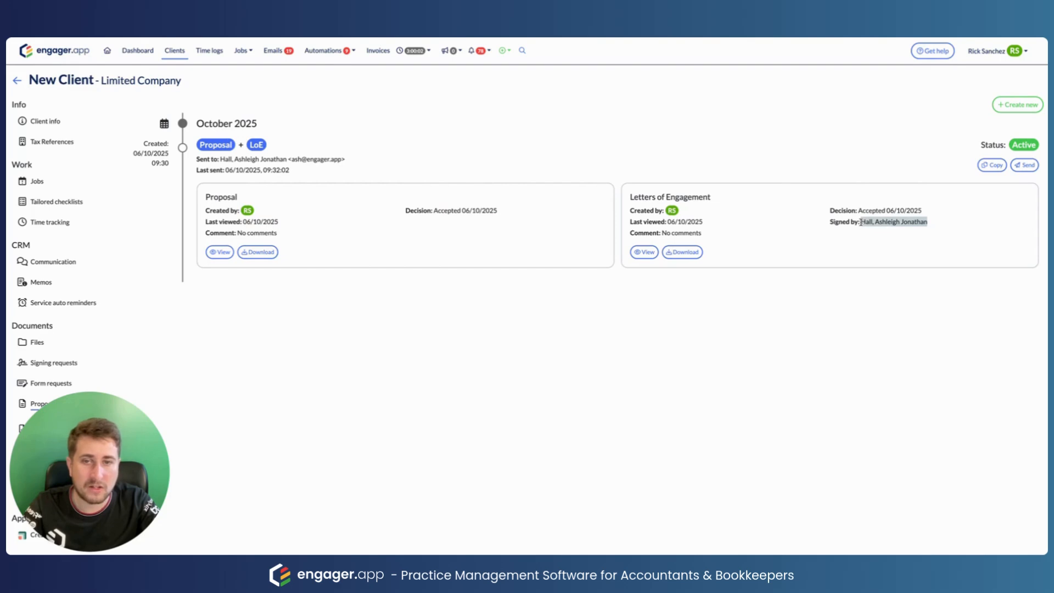